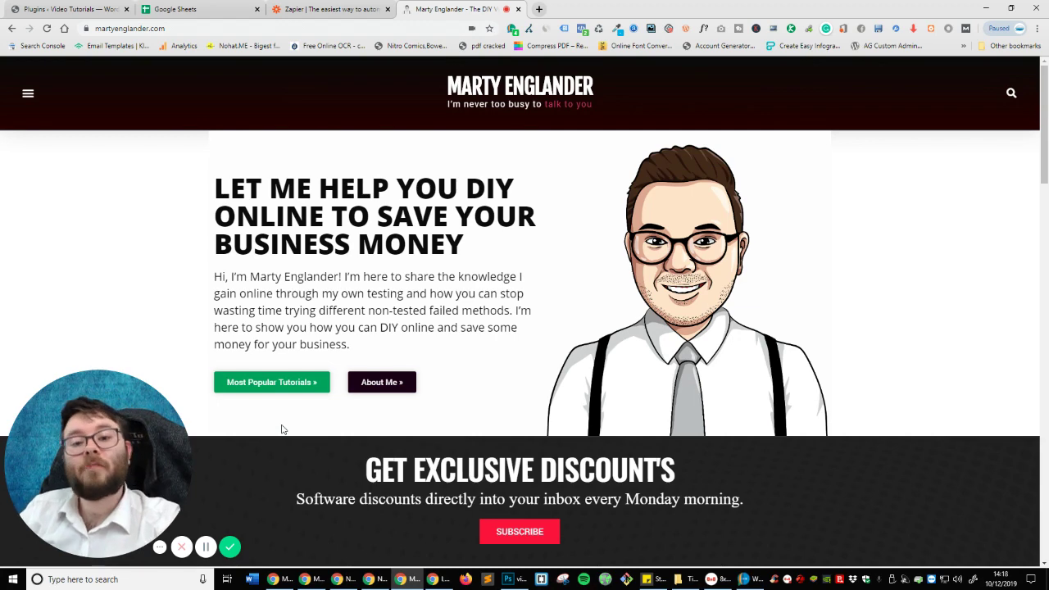
Switch to the Zapier website and examine its homepage for how Zaps connect apps and automate workflows.
left_click(327, 9)
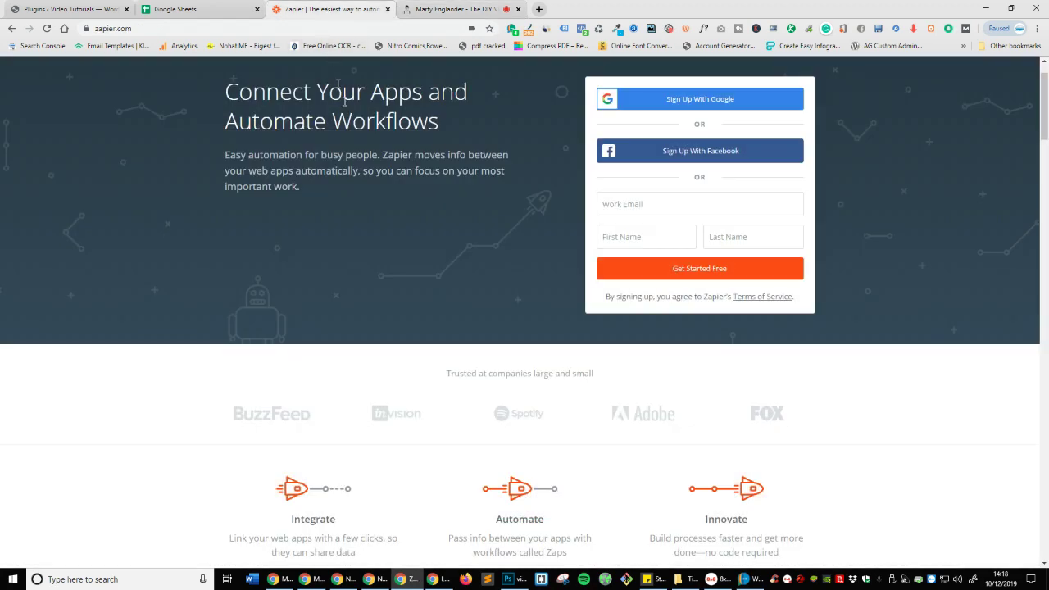
scroll(354, 127, "up", 1)
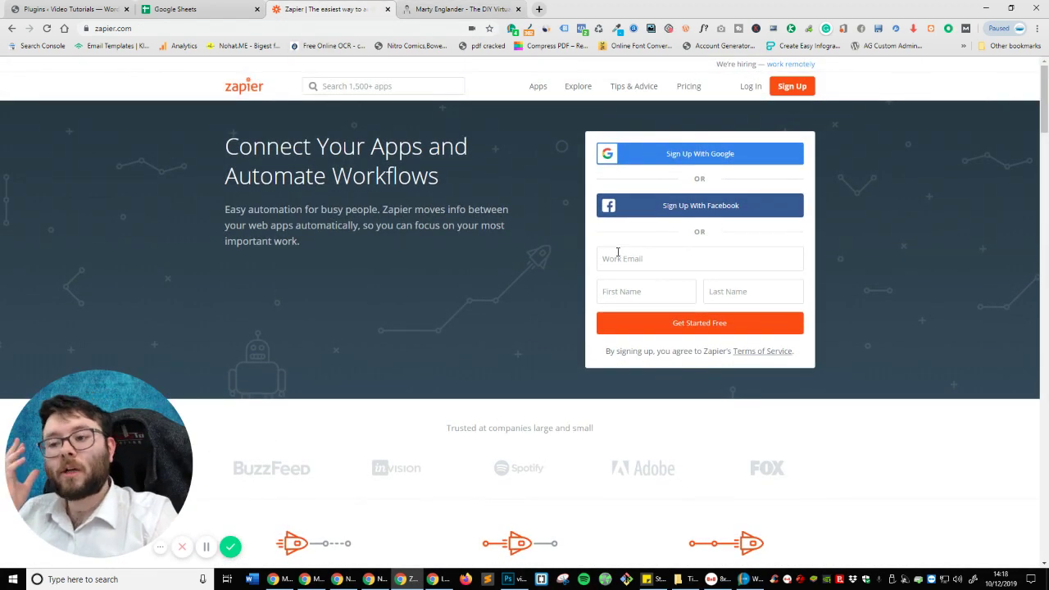
scroll(617, 251, "down", 2)
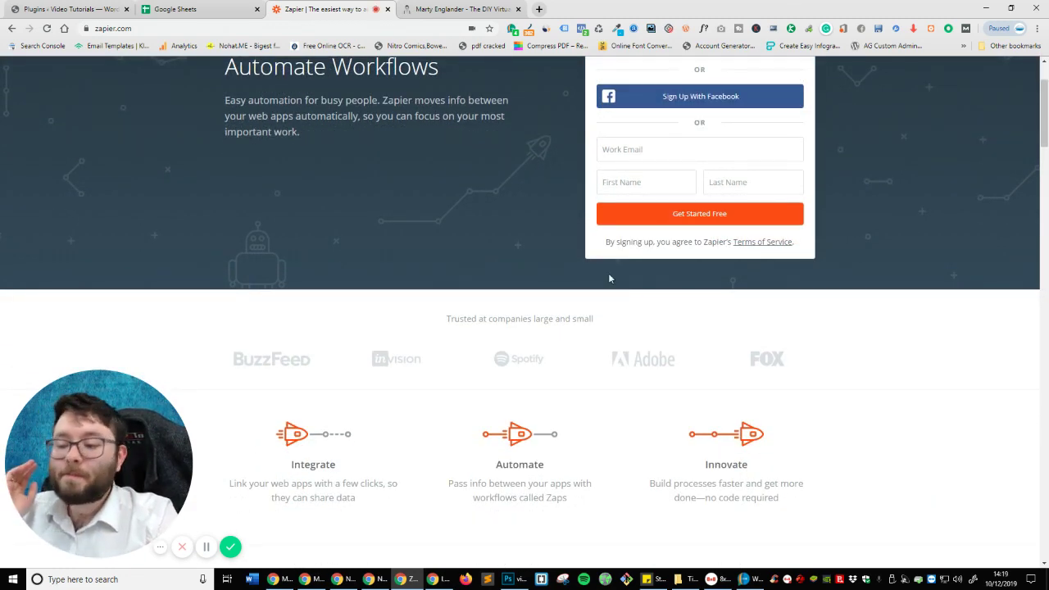
scroll(609, 279, "up", 2)
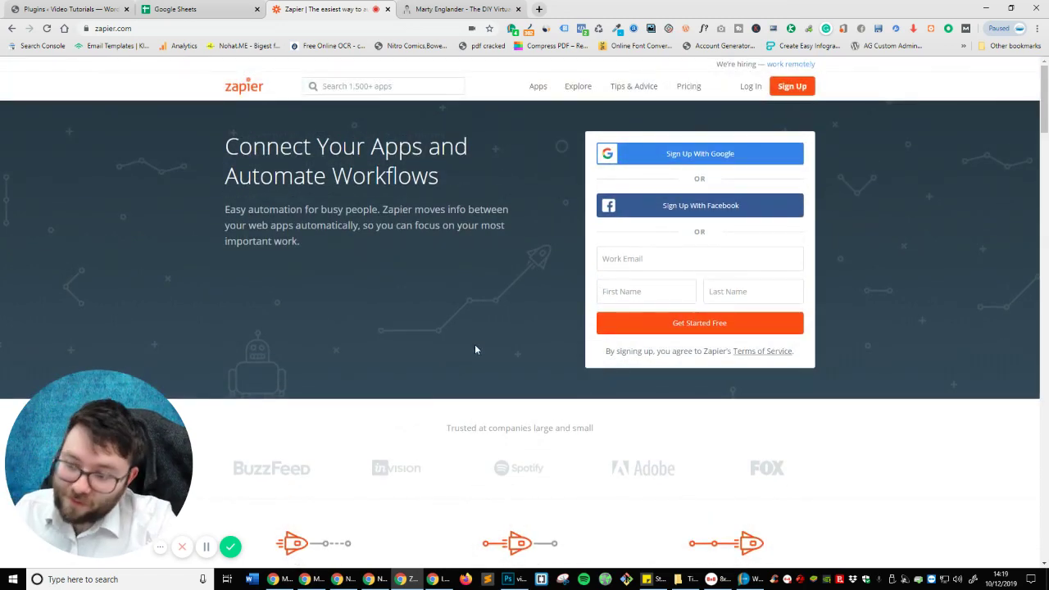
scroll(474, 350, "down", 4)
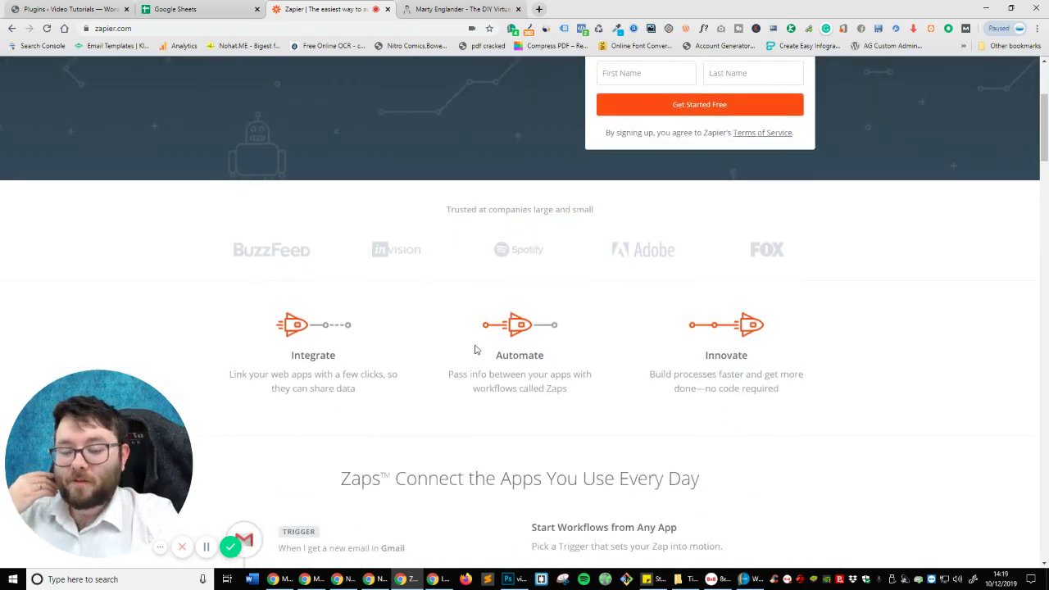
scroll(475, 349, "down", 4)
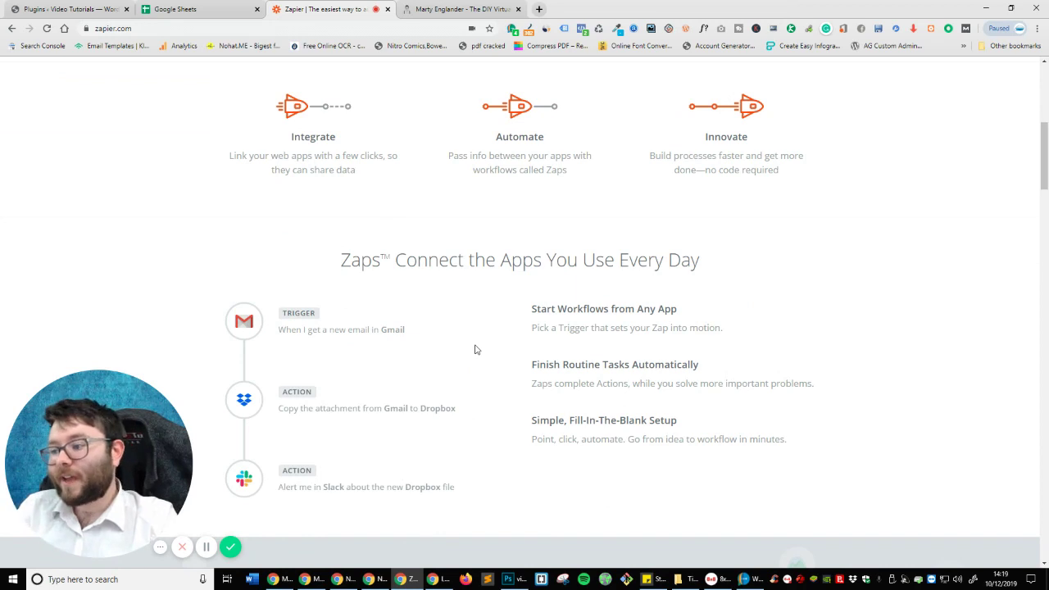
scroll(474, 349, "down", 2)
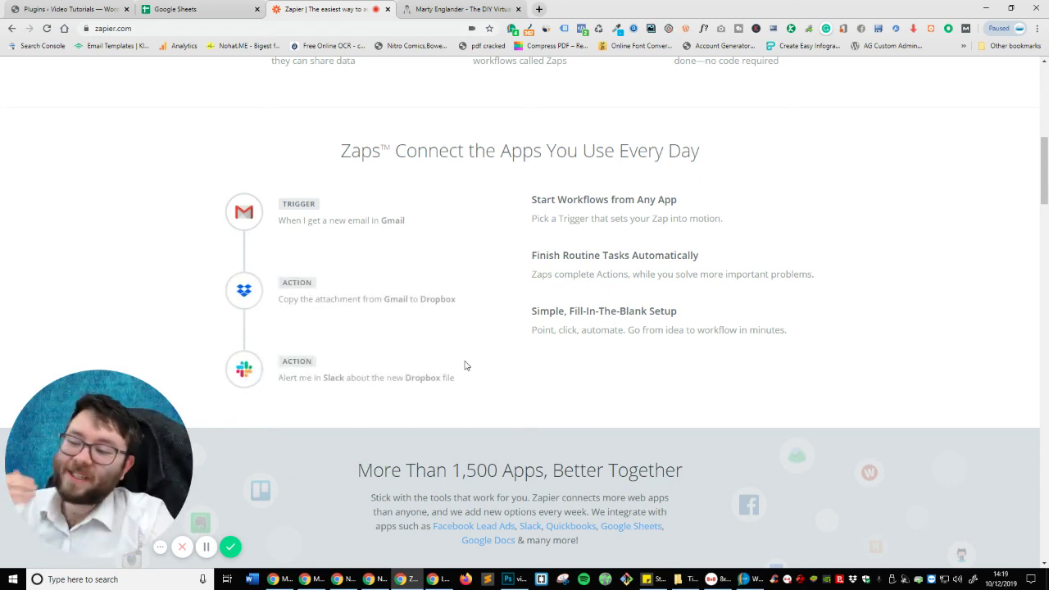
scroll(464, 365, "up", 2)
scroll(464, 366, "up", 5)
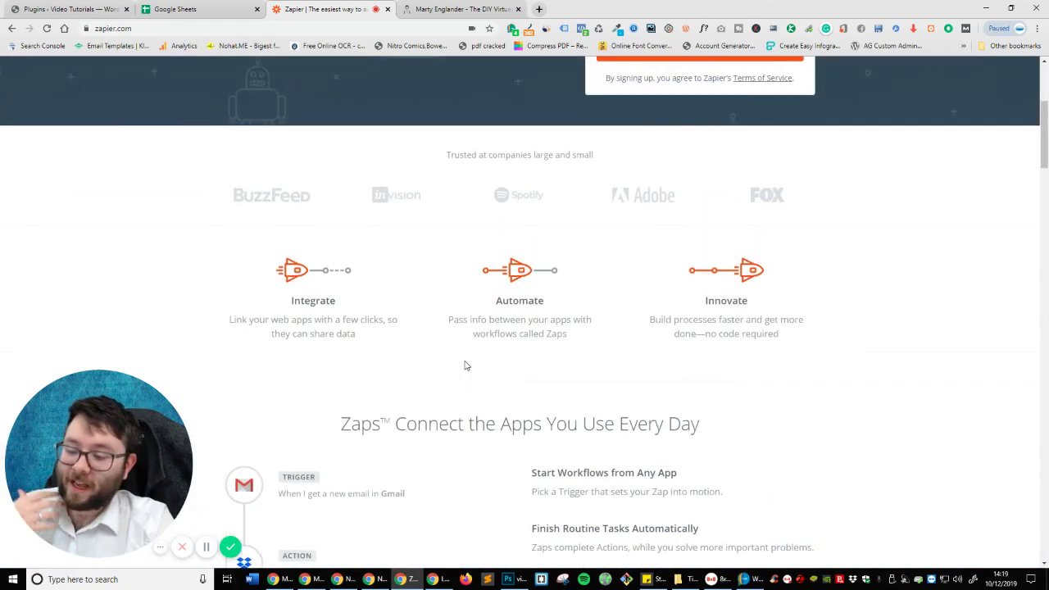
scroll(464, 366, "down", 5)
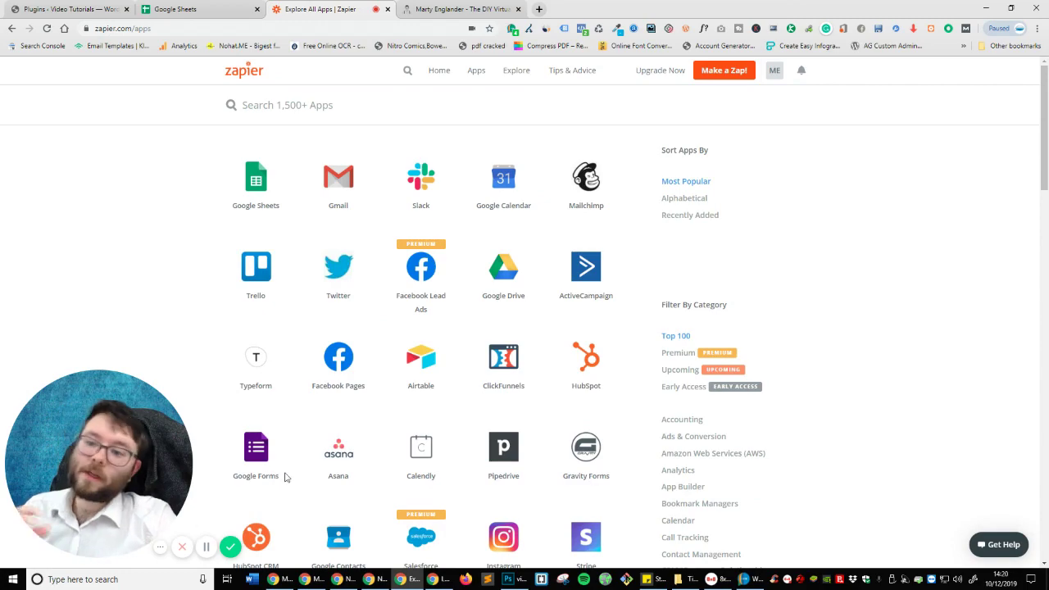
Examine the Zapier app directory for the most popular apps available for integration.
mouse_move(285, 477)
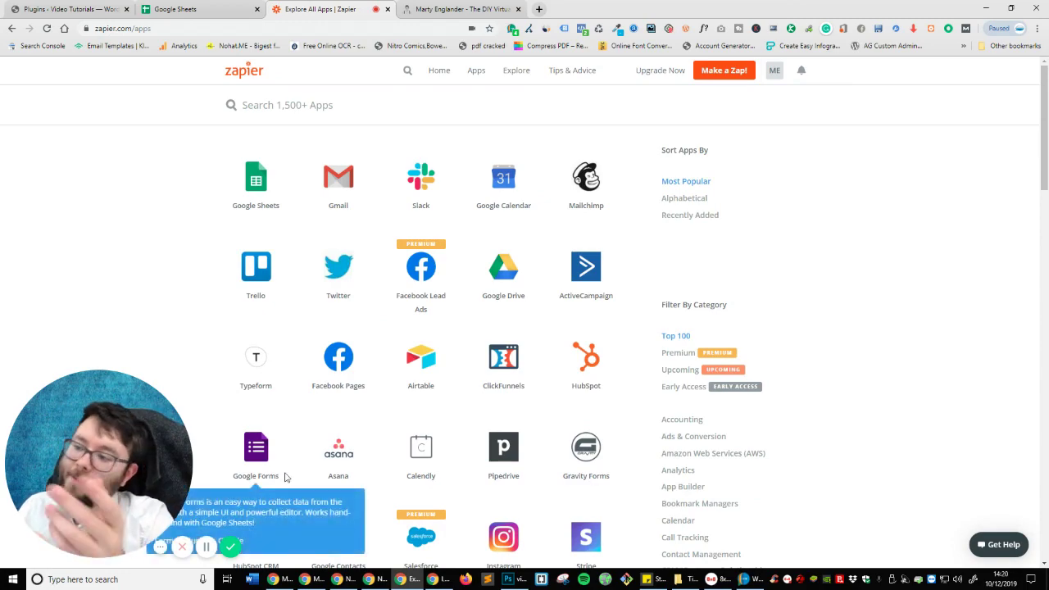
scroll(540, 295, "down", 7)
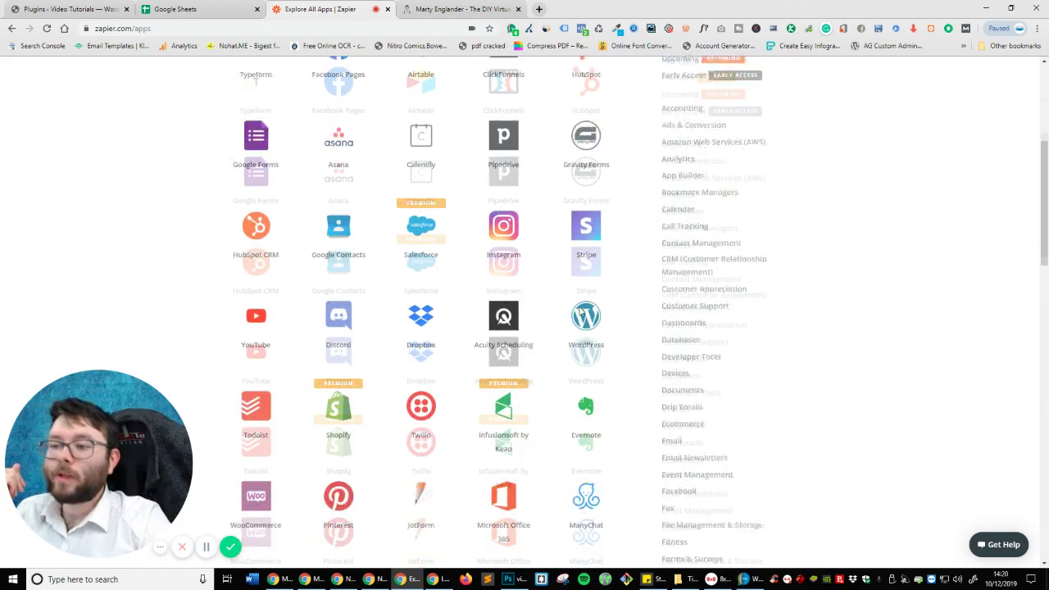
scroll(502, 283, "down", 8)
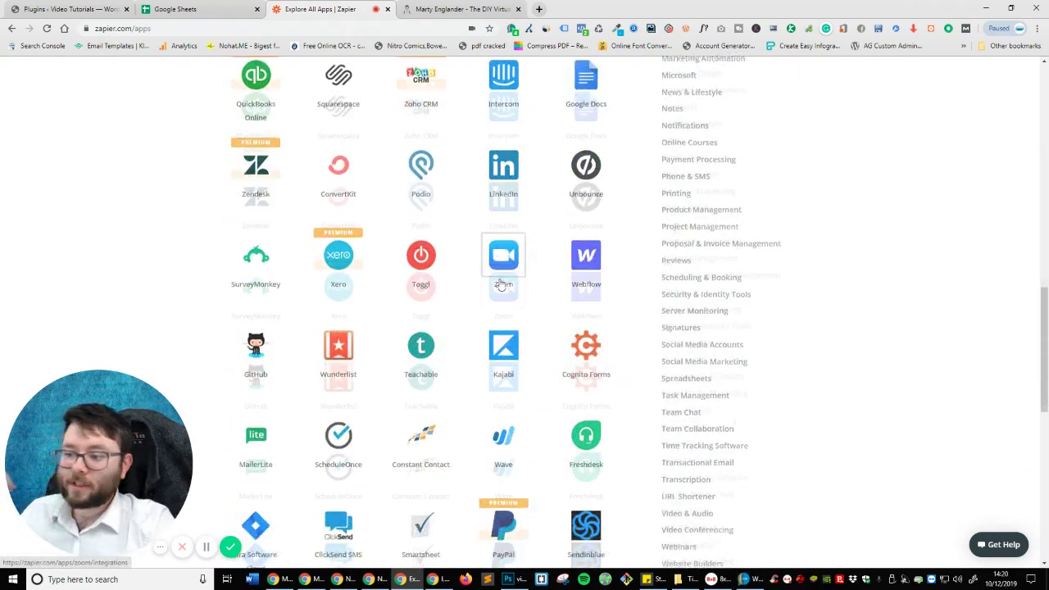
scroll(502, 282, "down", 4)
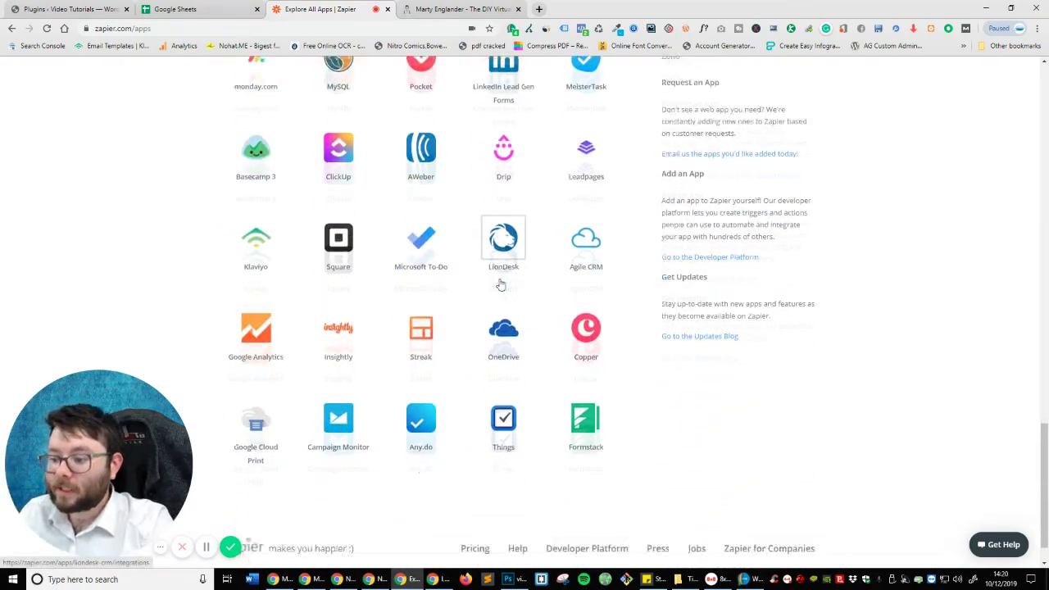
scroll(541, 323, "up", 5)
scroll(541, 324, "up", 11)
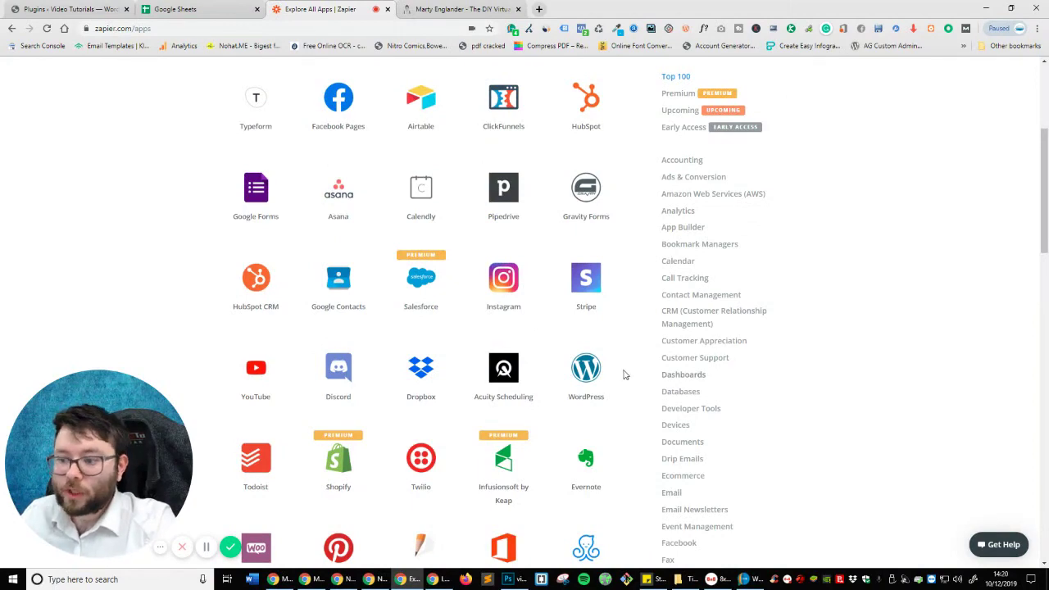
scroll(655, 401, "up", 3)
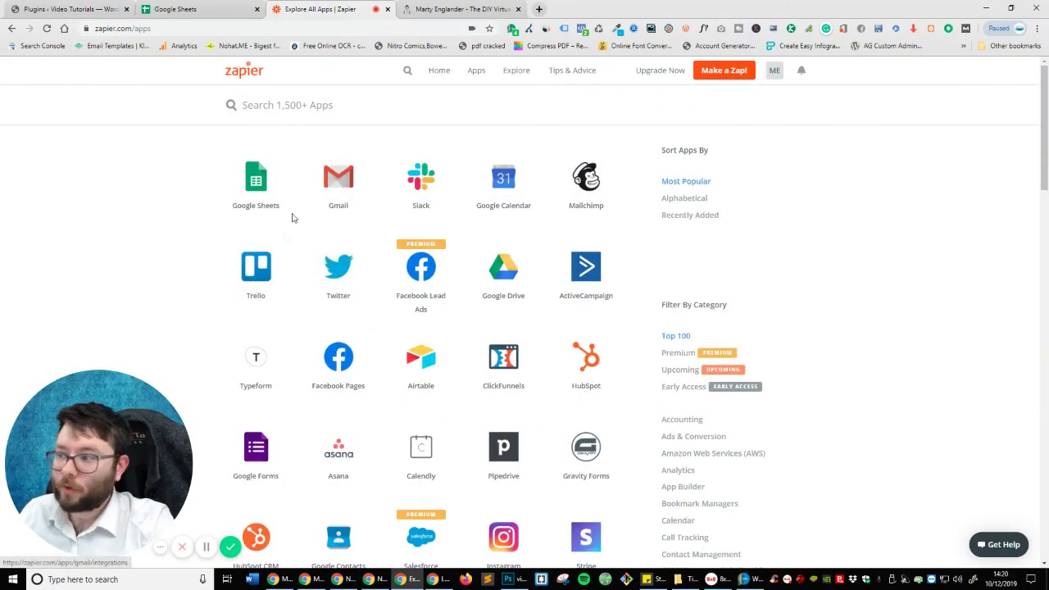
mouse_move(495, 292)
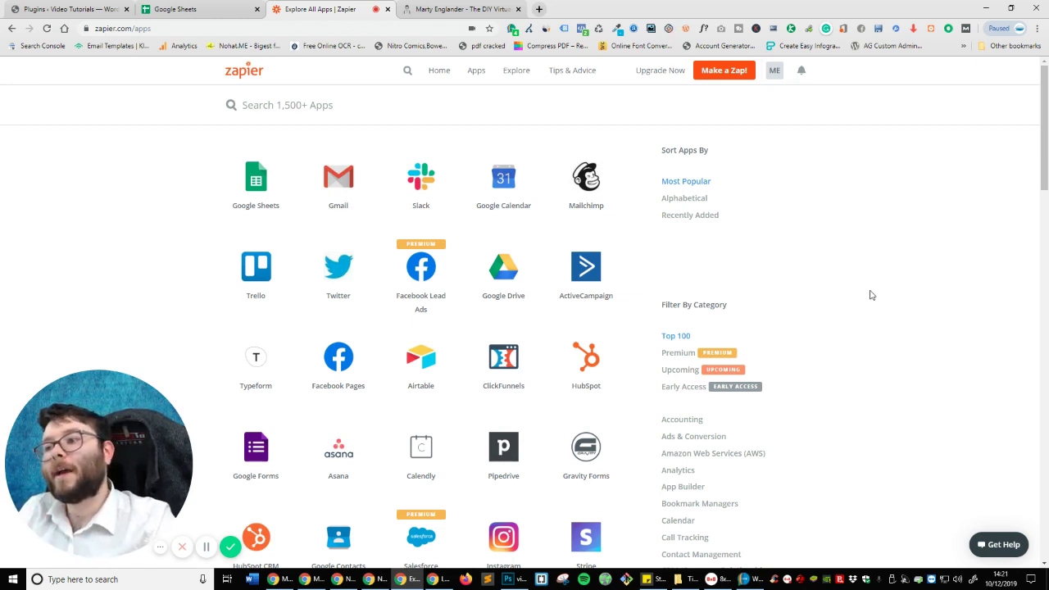
Switch to the WordPress admin and publish a new page titled "FORM Zapier".
left_click(101, 7)
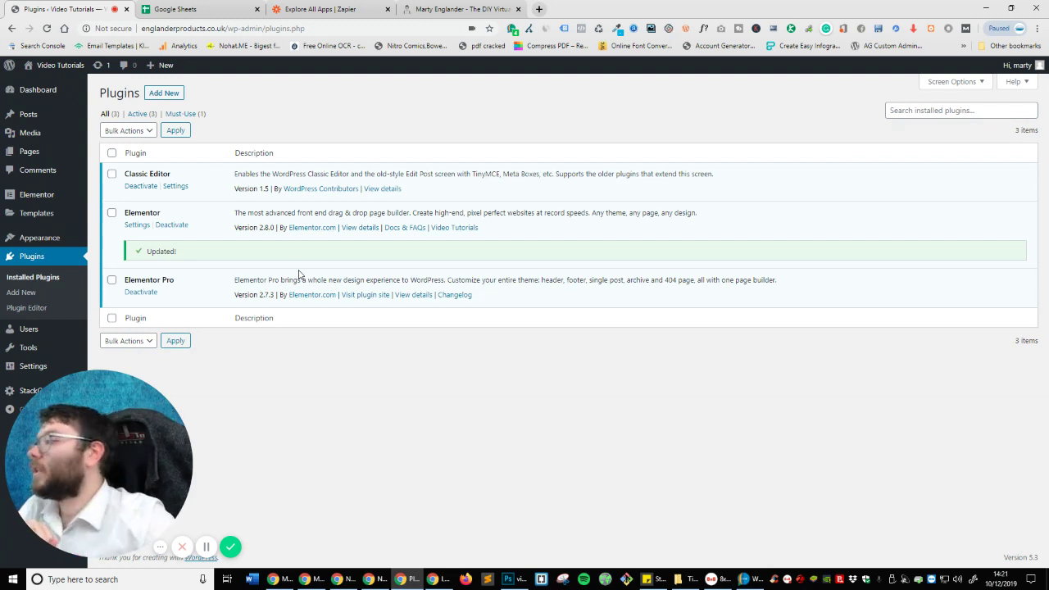
left_click(36, 159)
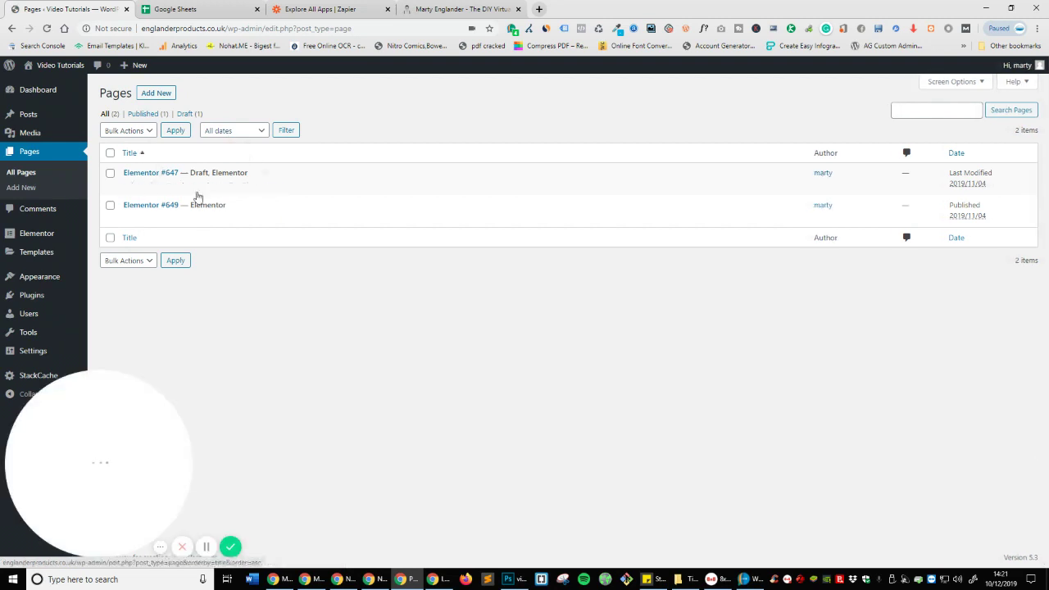
left_click(161, 159)
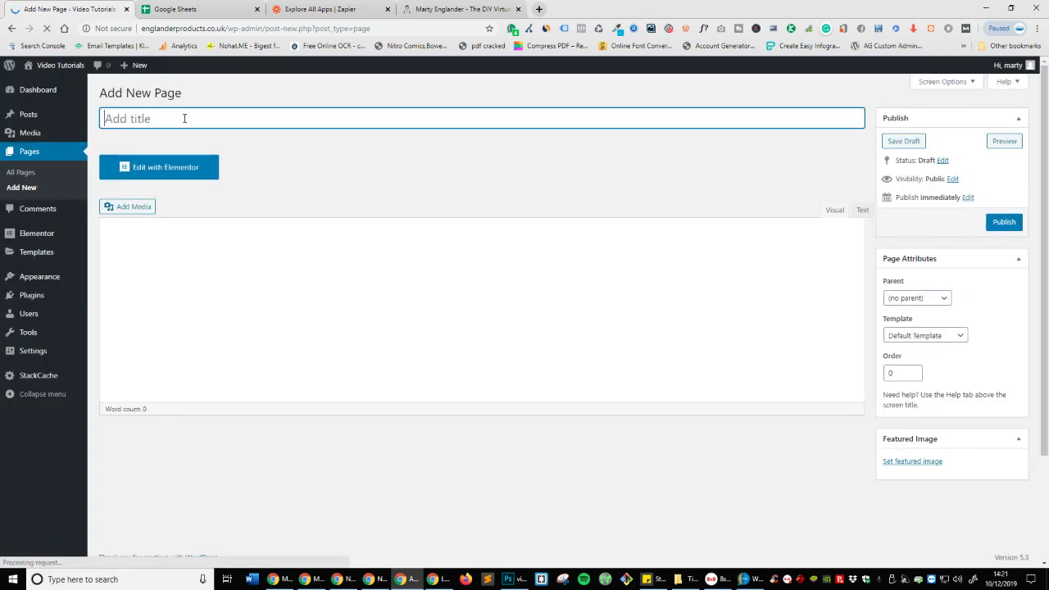
type("FORM Zapier")
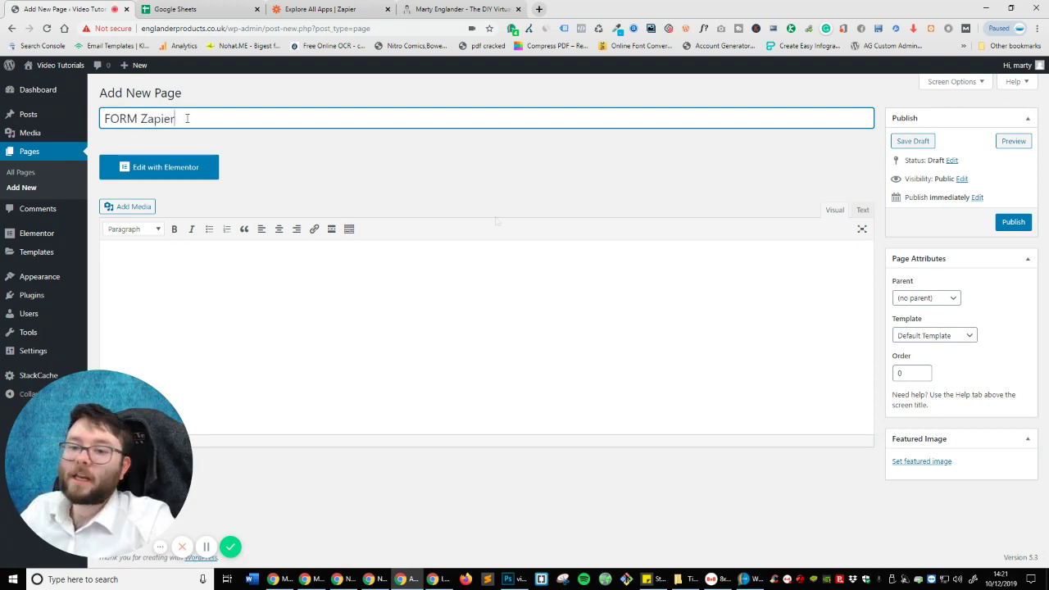
left_click(1006, 226)
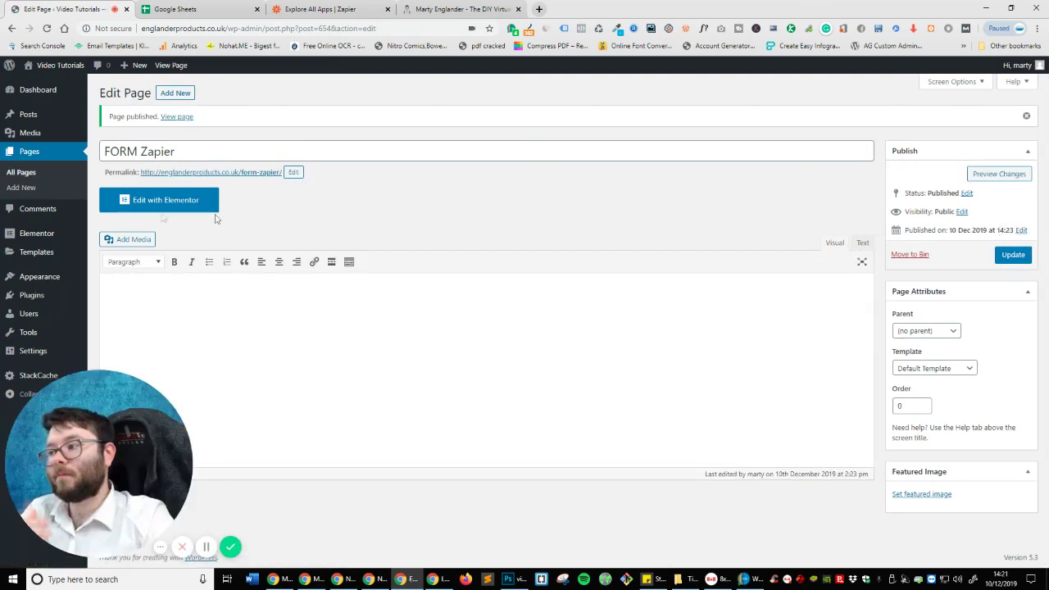
Open the FORM Zapier page in Elementor and add a Form widget to its empty section.
left_click(159, 210)
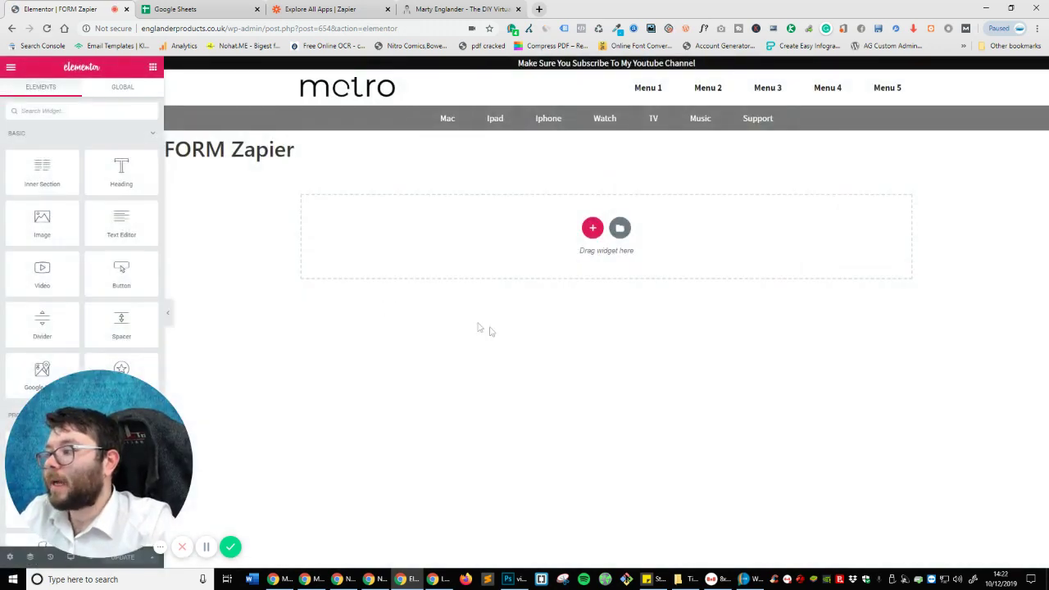
left_click(94, 115)
type("form")
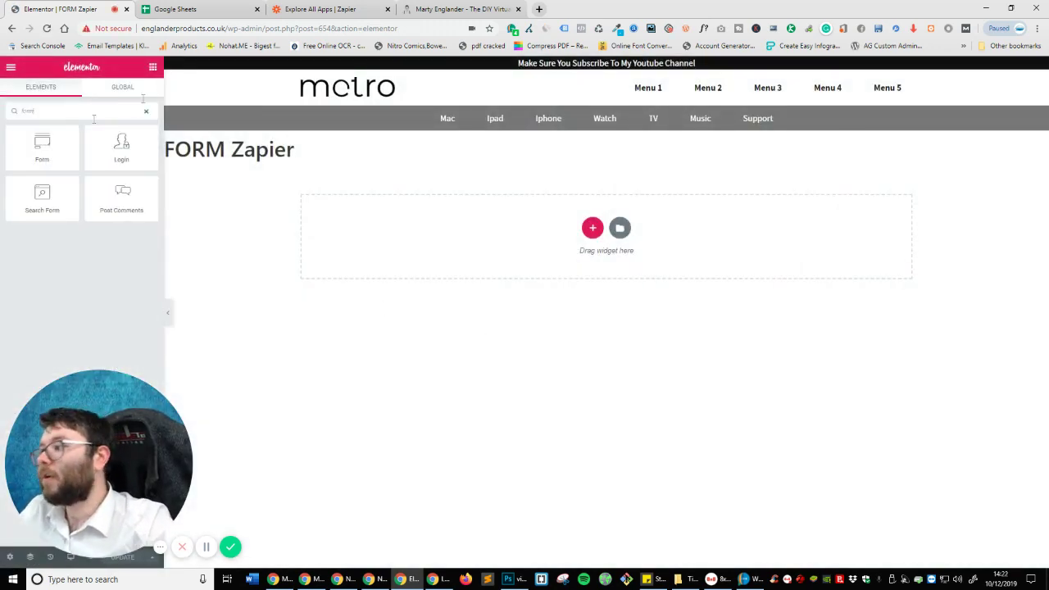
left_click_drag(42, 148, 524, 296)
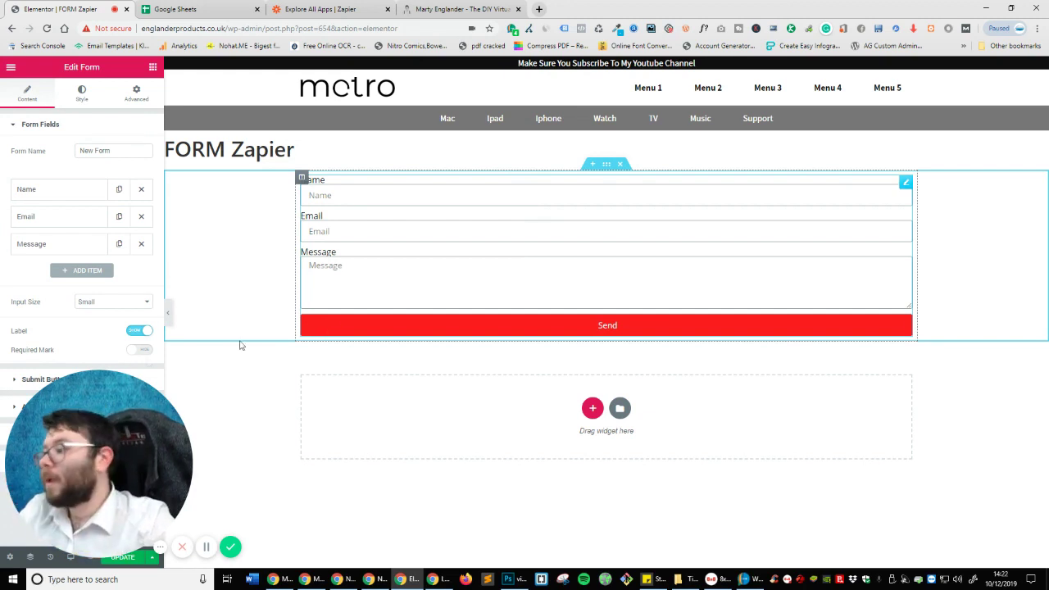
left_click_drag(103, 431, 878, 408)
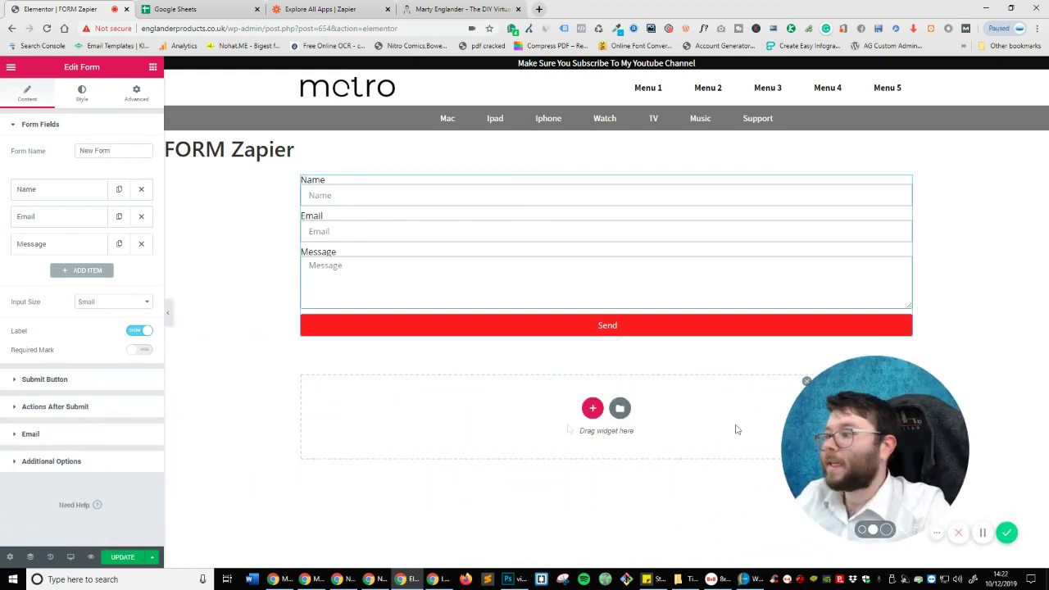
Add Webhook to the form's actions after submit, show the Webhook settings, and update the page.
left_click(80, 410)
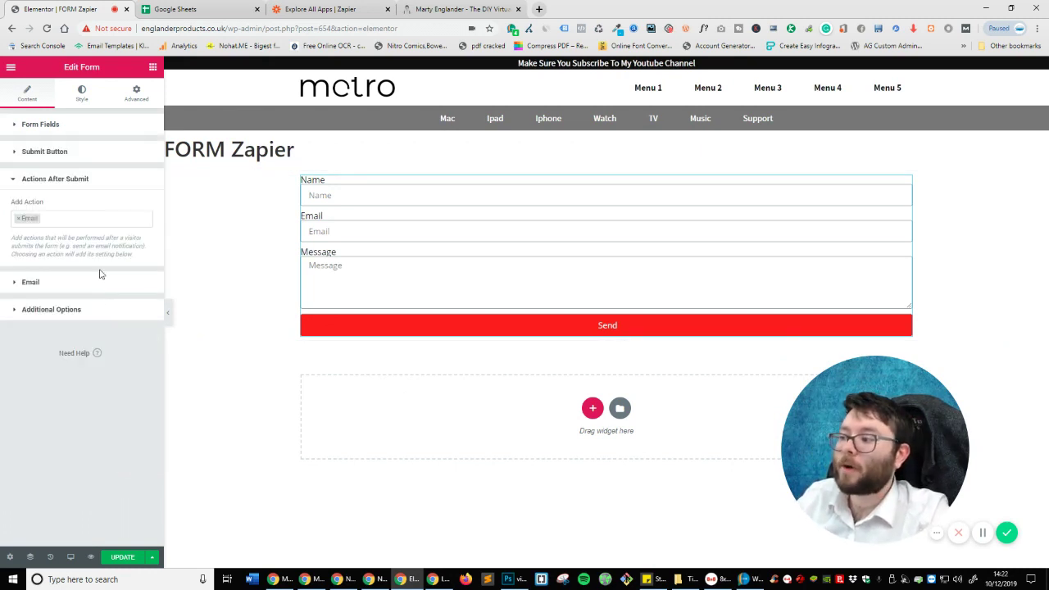
left_click(56, 223)
scroll(64, 270, "down", 5)
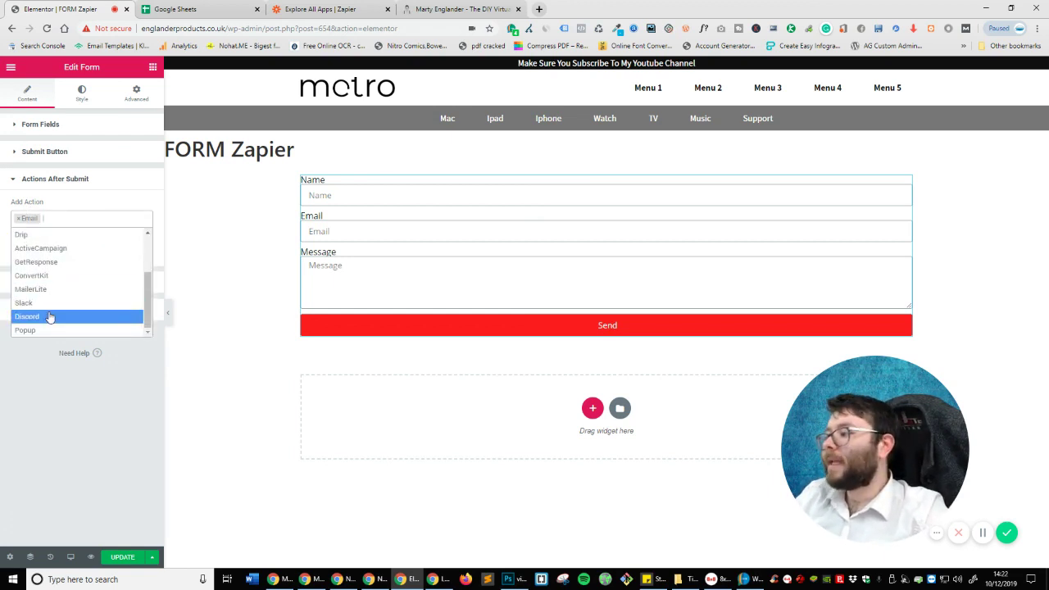
scroll(49, 318, "up", 5)
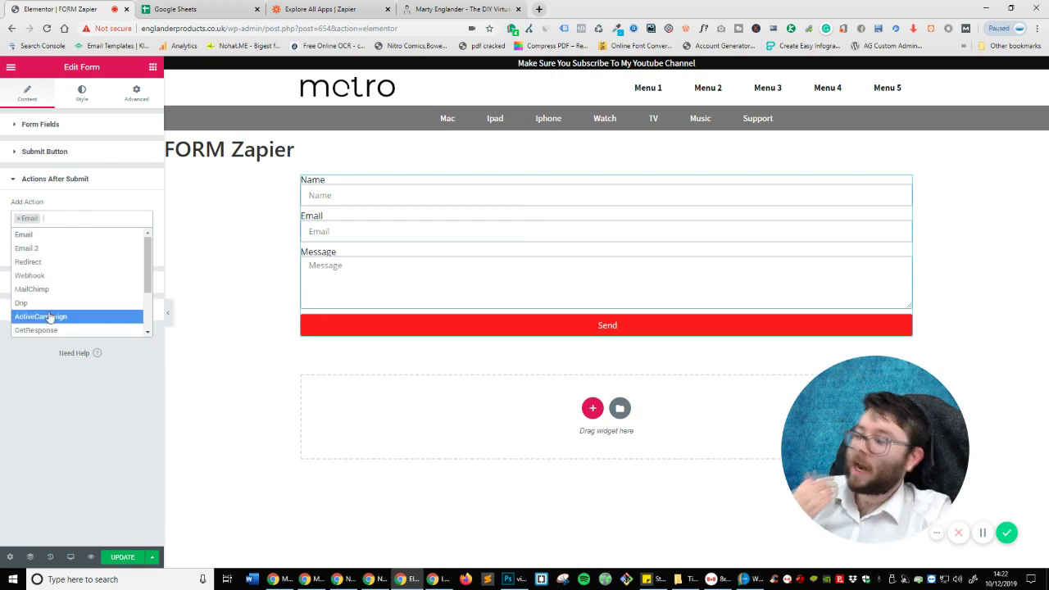
scroll(50, 318, "down", 2)
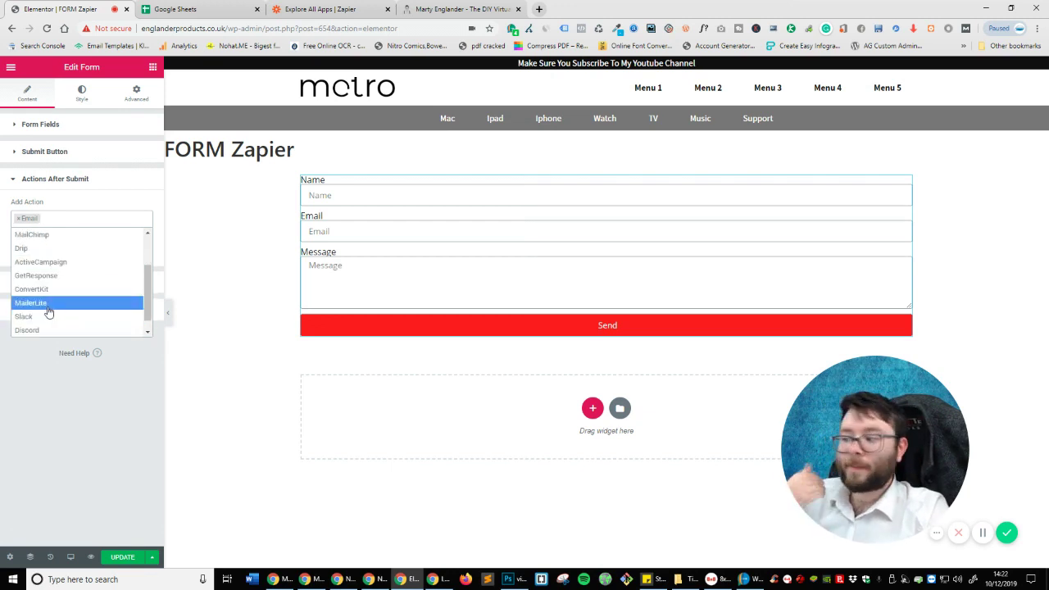
scroll(47, 310, "up", 2)
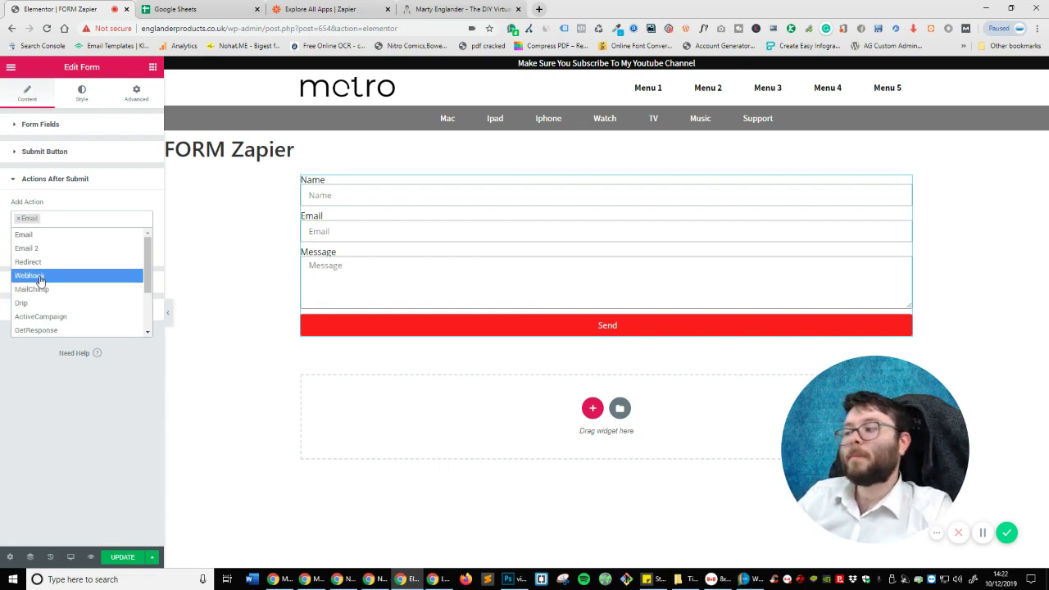
left_click(40, 279)
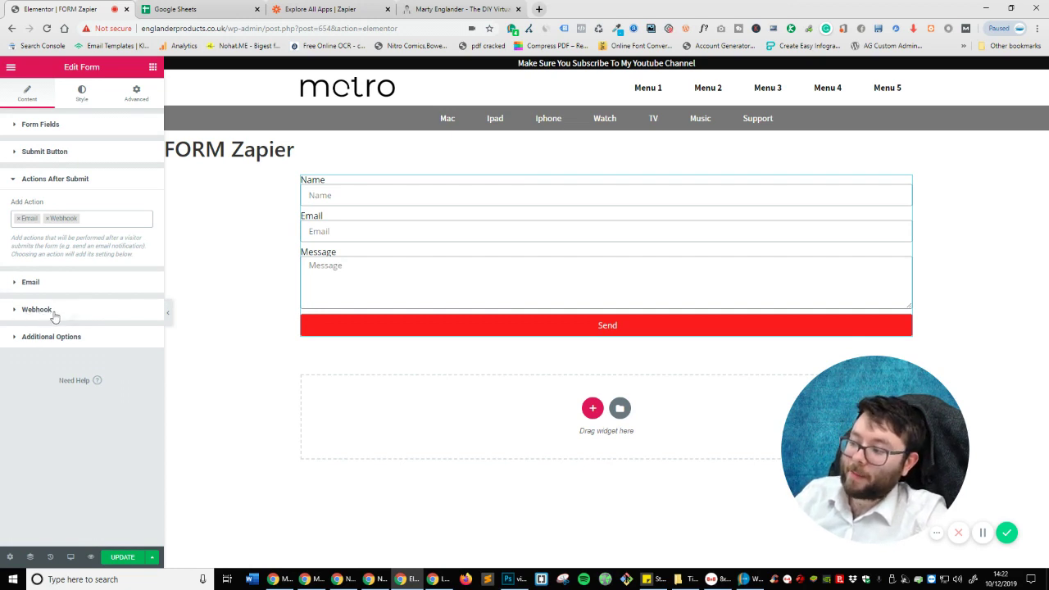
left_click(52, 311)
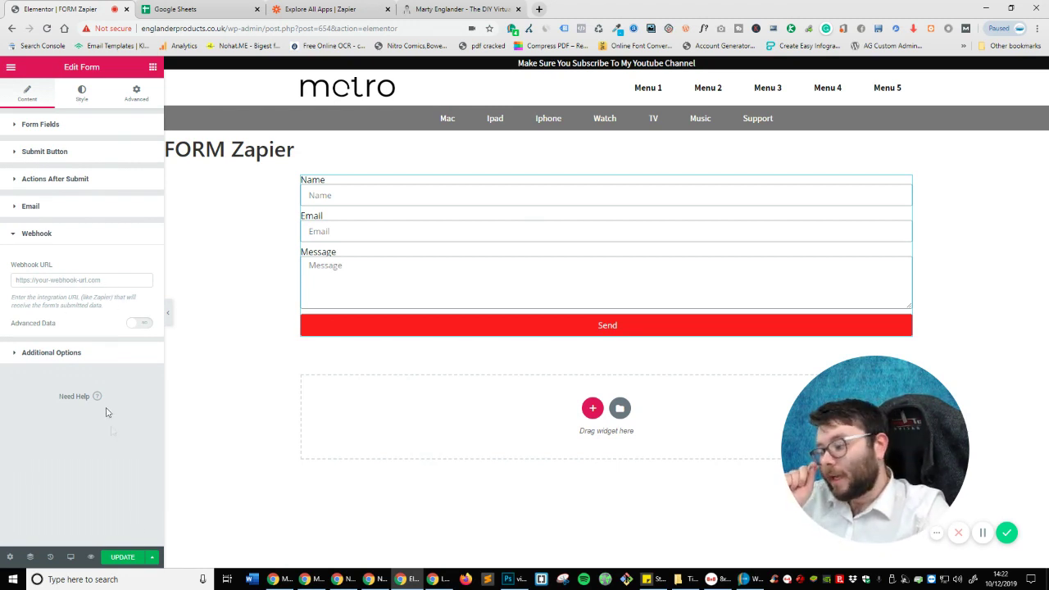
left_click(119, 556)
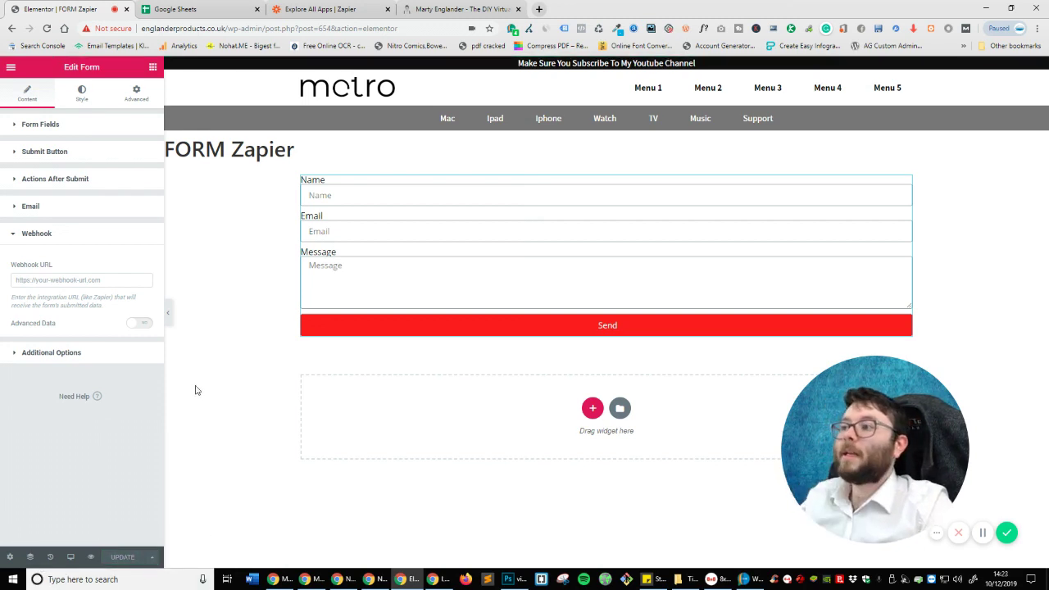
Switch to Zapier and start a new Zap.
left_click(312, 8)
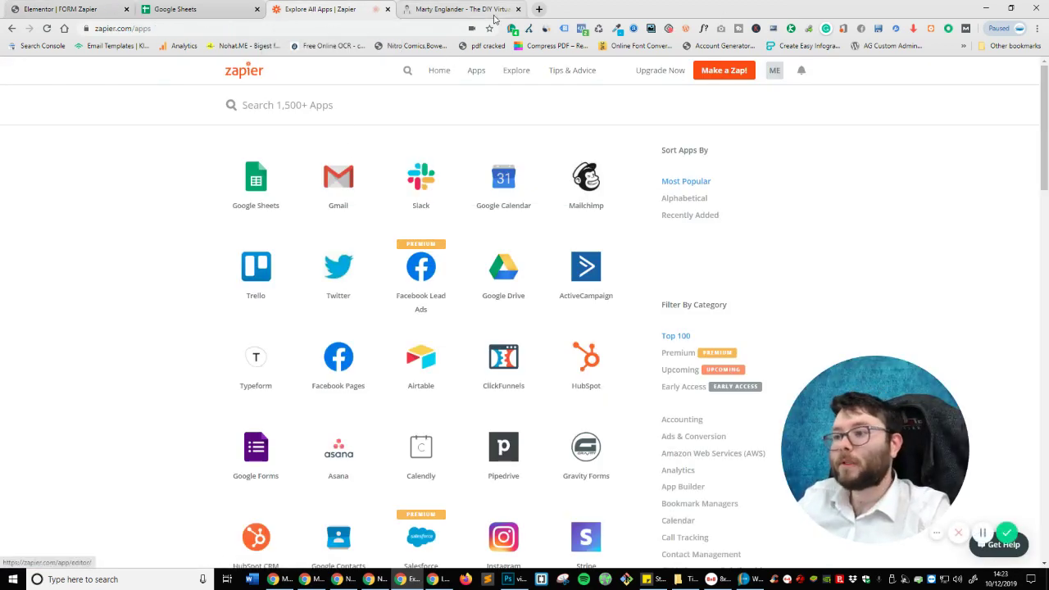
left_click(723, 70)
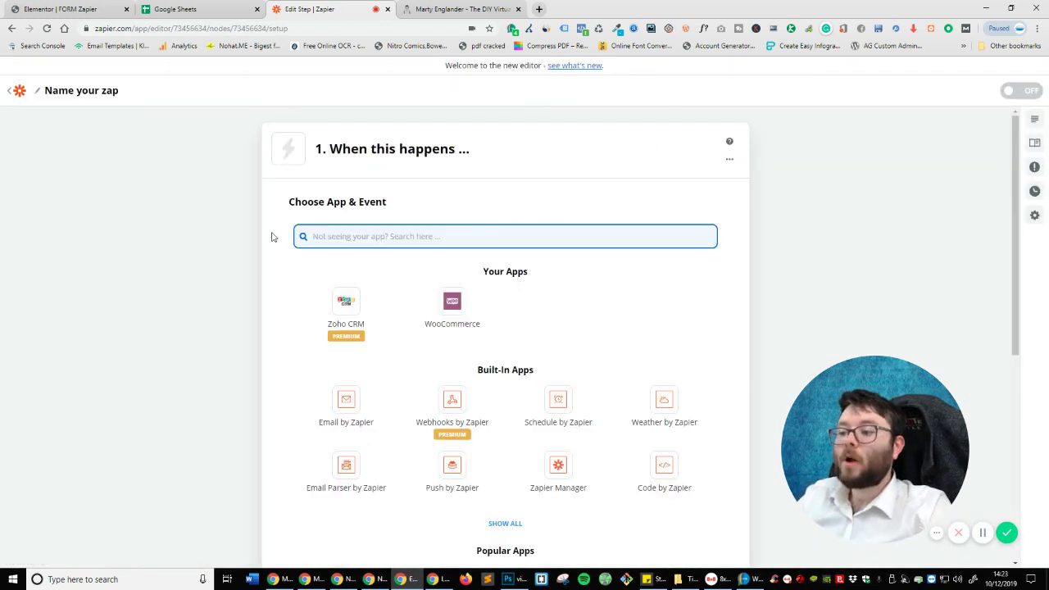
Set the zap's trigger app to Webhooks by Zapier with the Catch Hook event and continue to the hook settings.
type("webho")
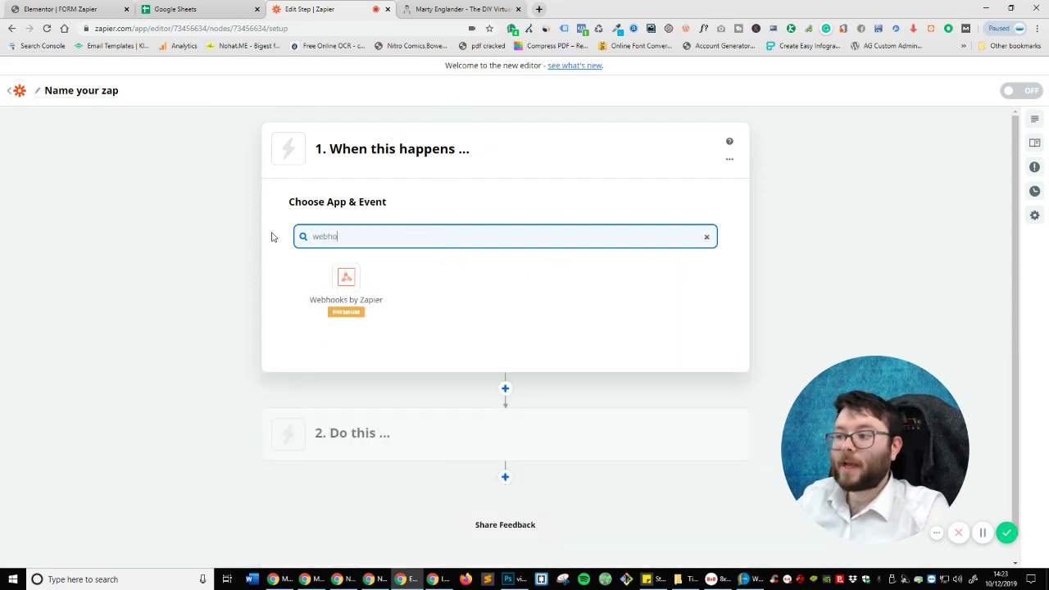
left_click(354, 299)
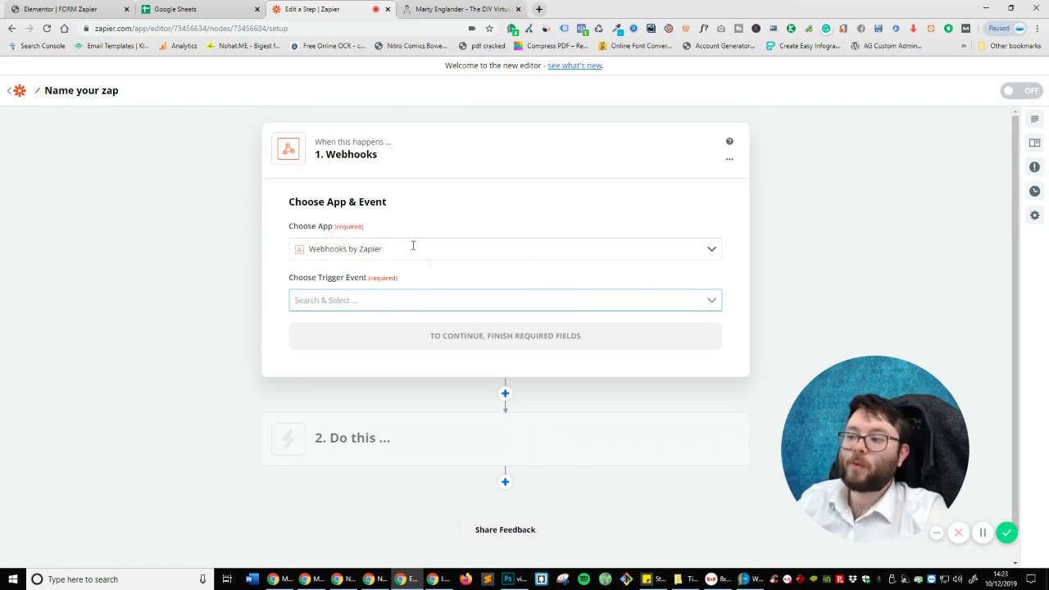
left_click(378, 301)
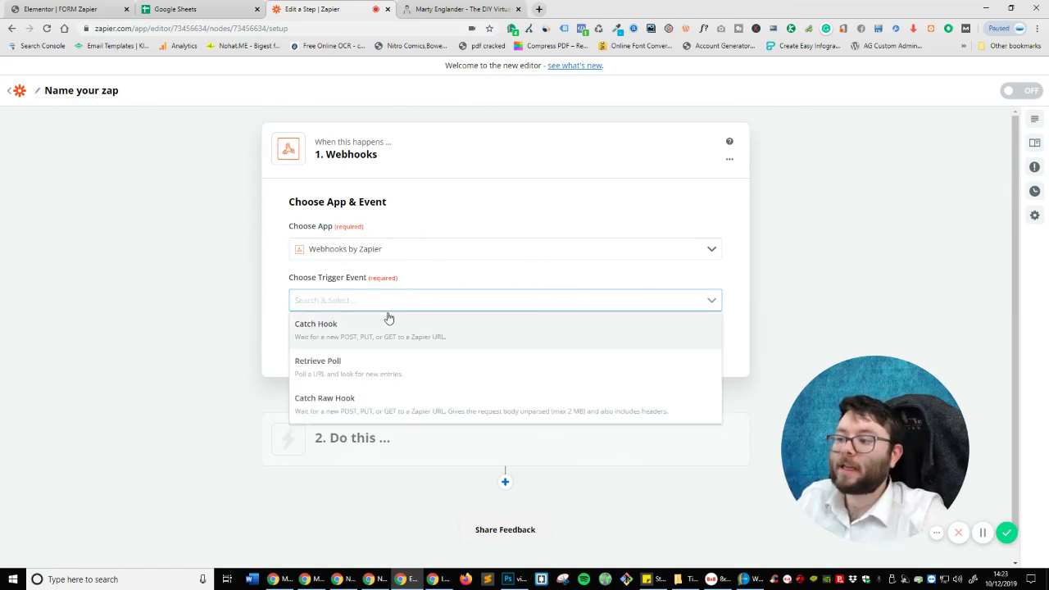
left_click(327, 333)
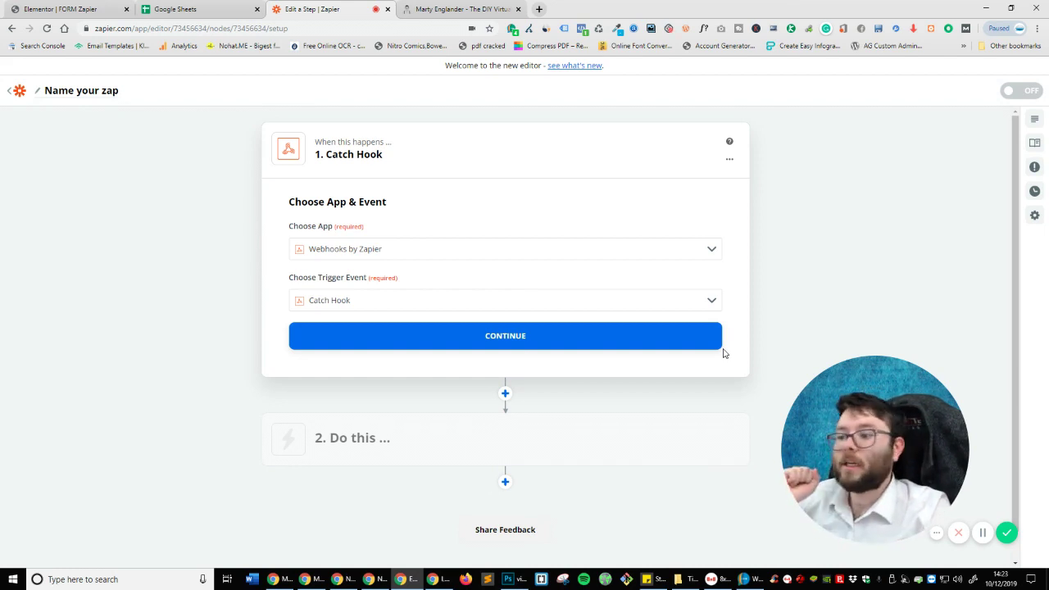
left_click(503, 344)
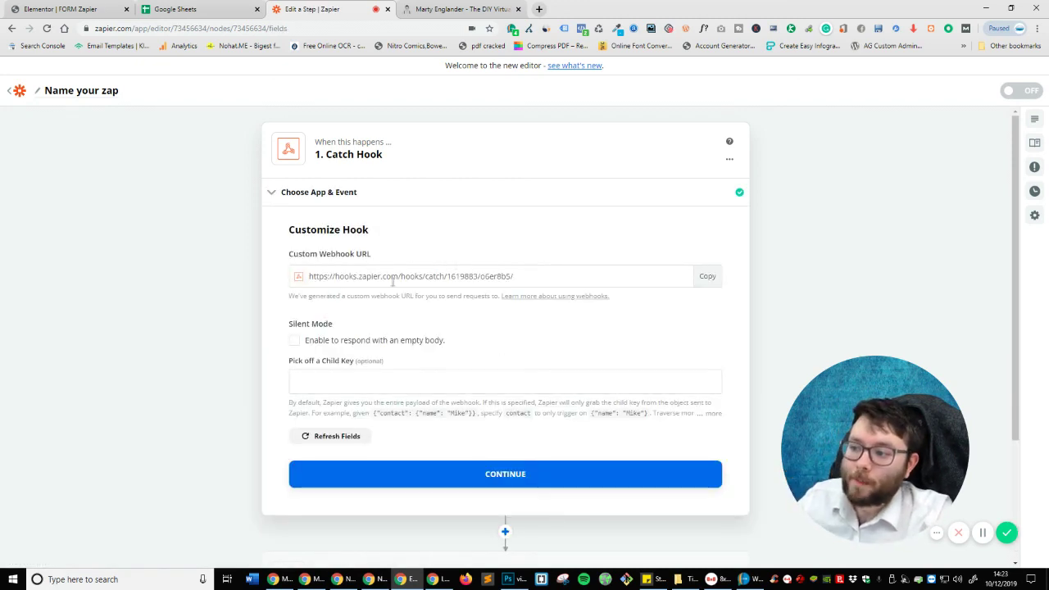
Copy the custom webhook URL from Zapier into the Elementor form's Webhook URL setting and update the page.
left_click(709, 281)
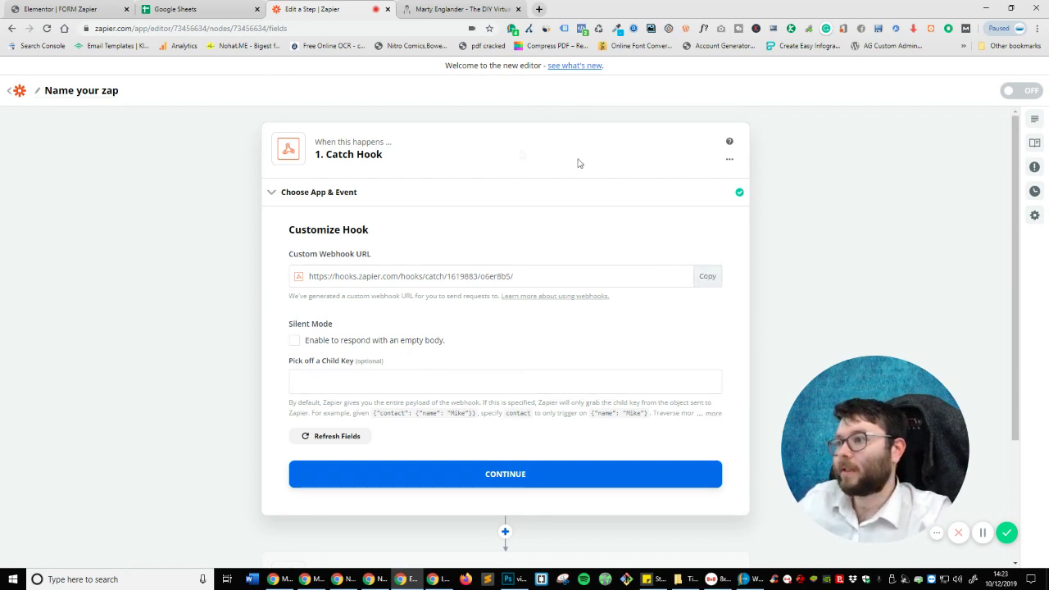
left_click(61, 9)
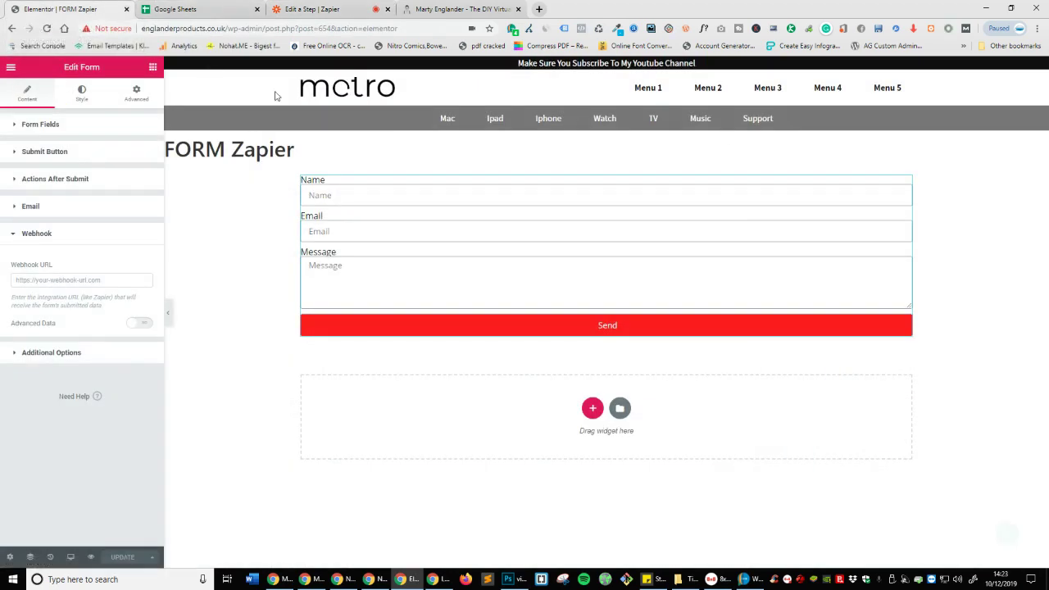
left_click(103, 279)
key("ctrl+v")
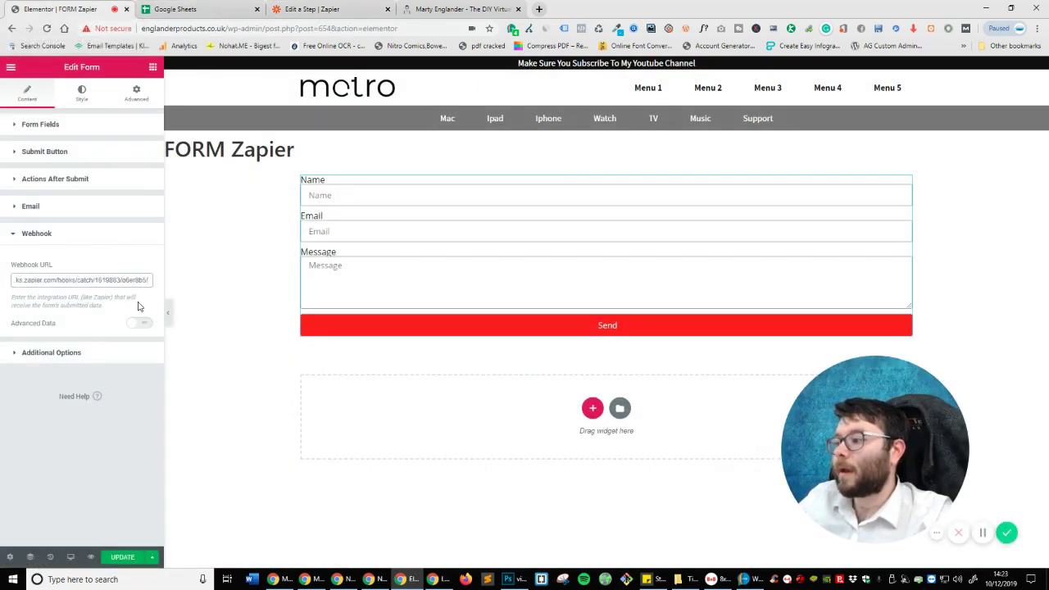
left_click_drag(127, 283, 28, 379)
left_click(99, 492)
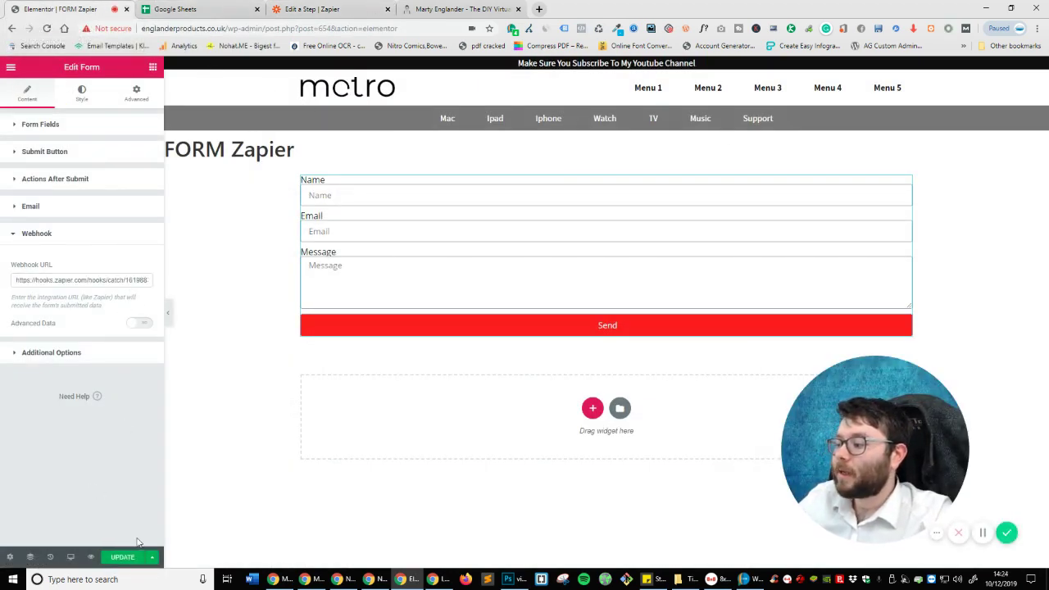
left_click(133, 557)
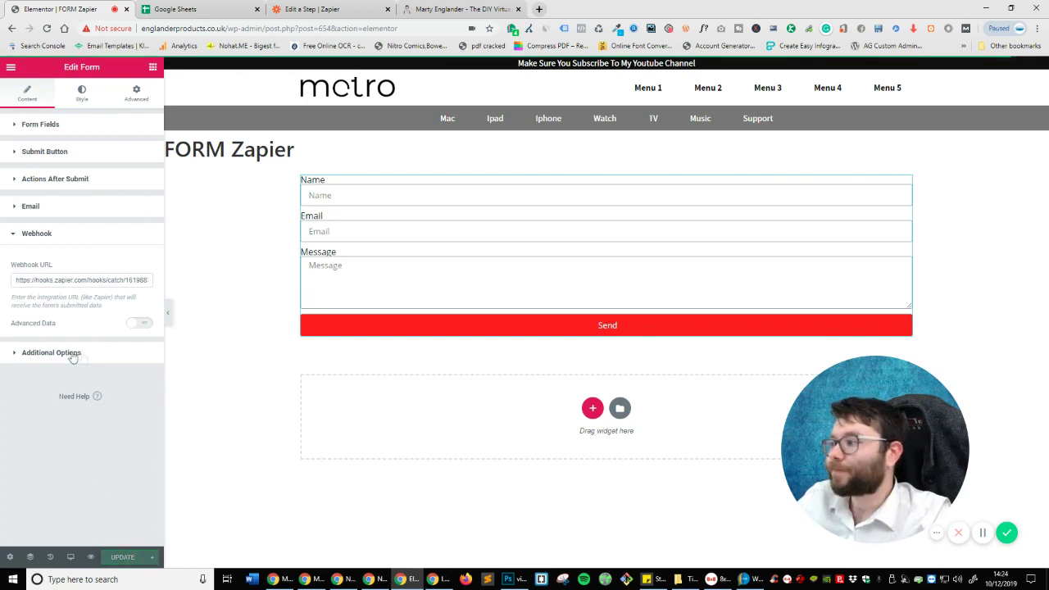
Open the live FORM Zapier page in a new tab, and start the Catch Hook test with review in Zapier.
left_click(10, 67)
right_click(62, 334)
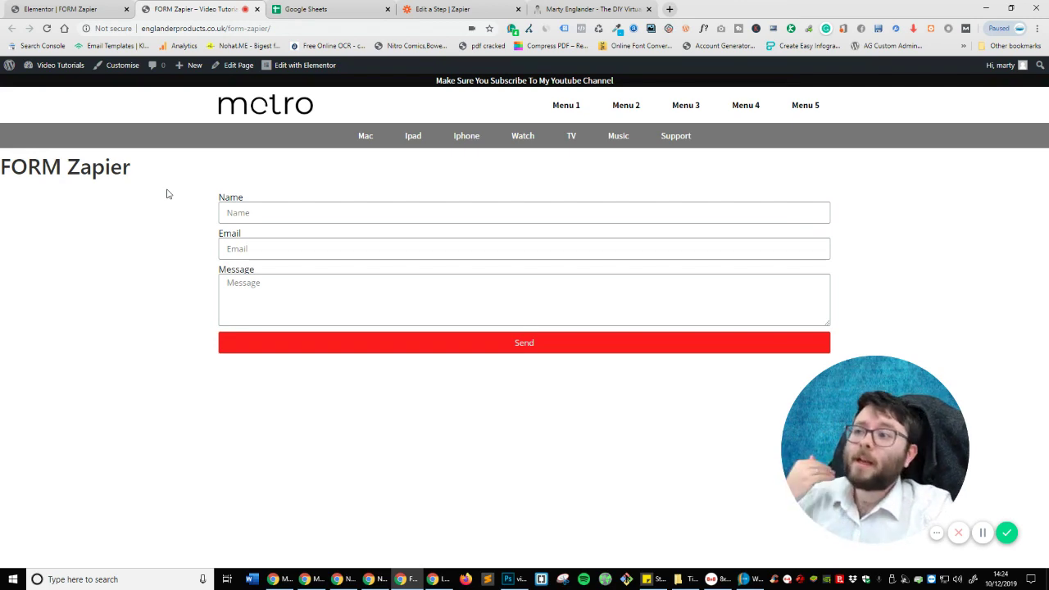
left_click(501, 12)
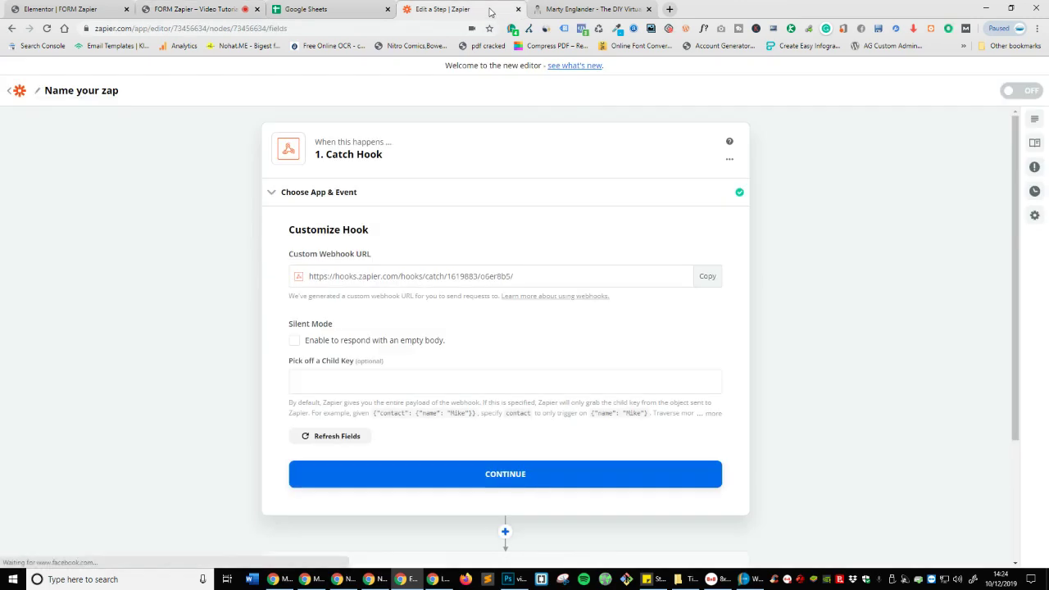
left_click(536, 483)
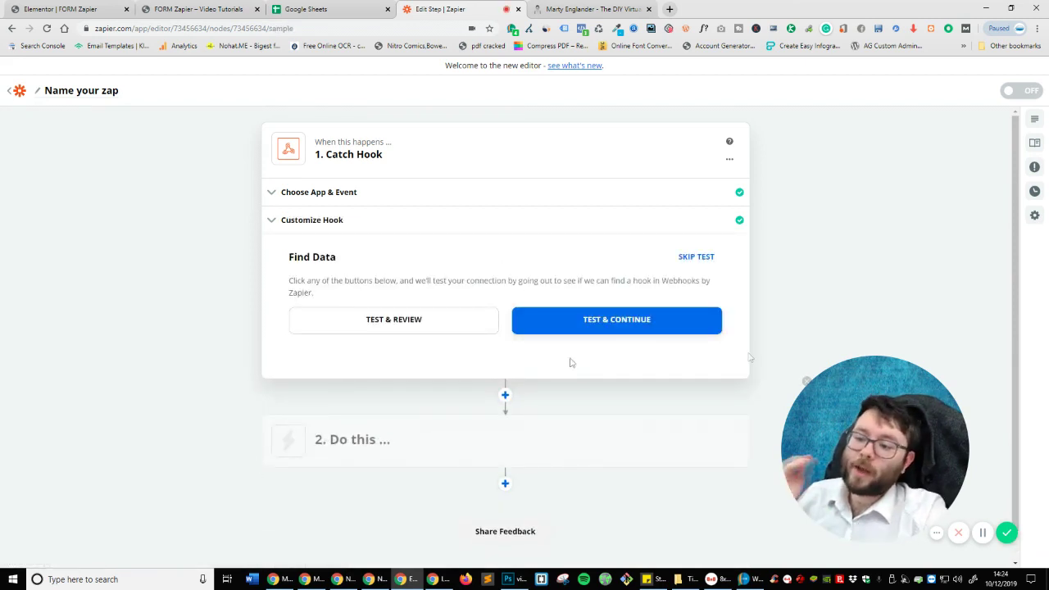
left_click(402, 326)
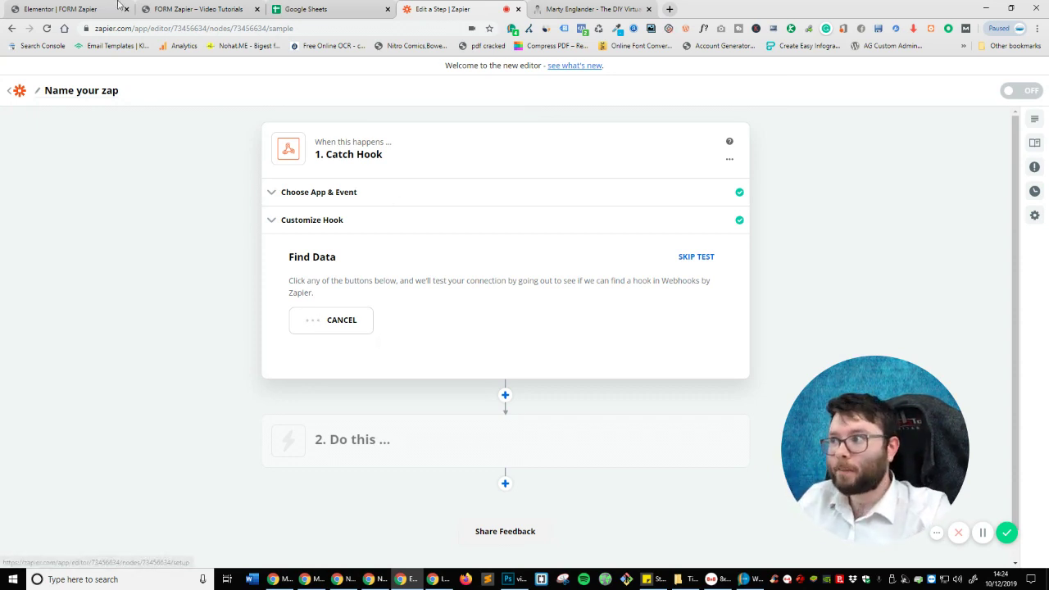
Submit the live form with a name, an email address and the message "Youtube Video", and retest the hook in Zapier.
left_click(150, 7)
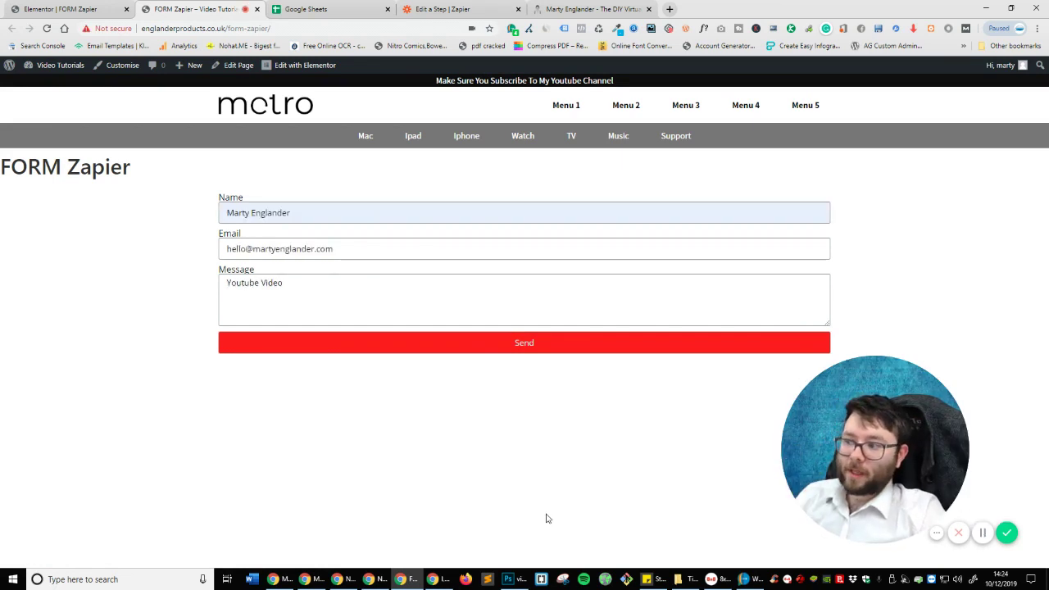
left_click(519, 342)
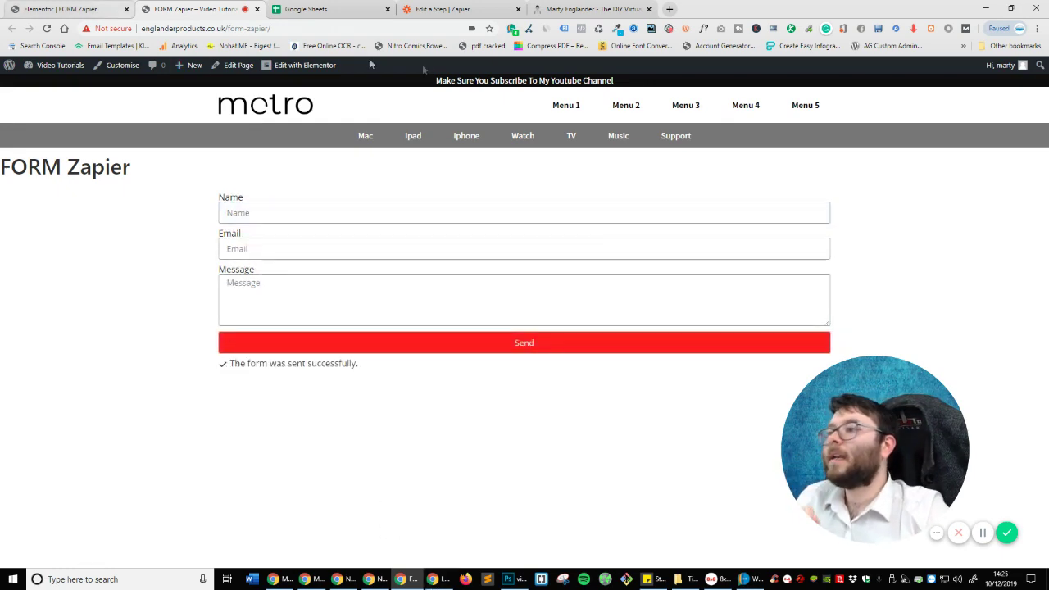
left_click(445, 8)
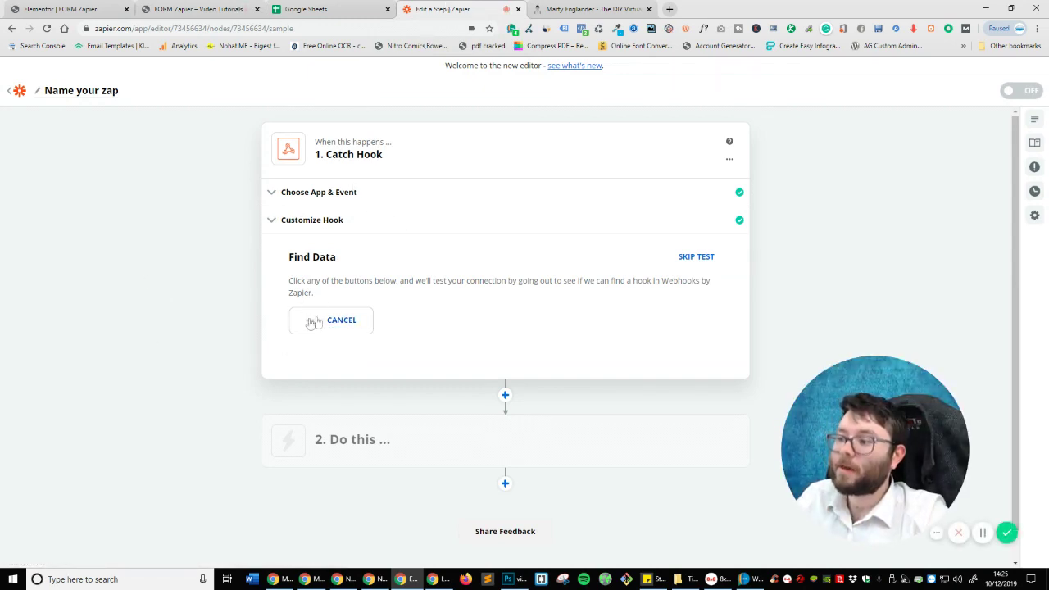
left_click(313, 321)
left_click(379, 323)
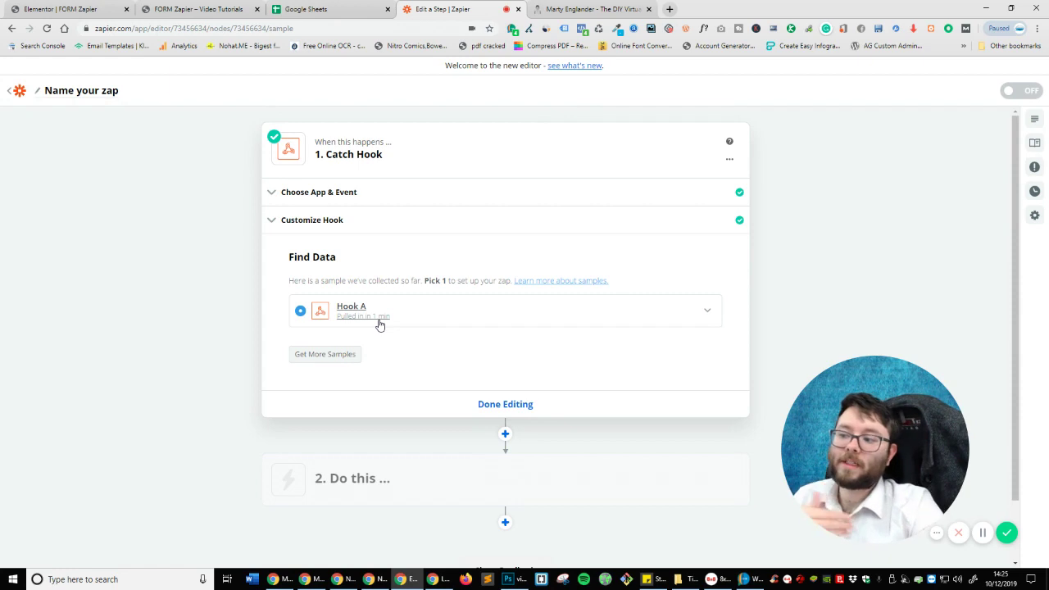
Examine the Hook A sample's page URL, date, message and email fields against the submitted form data.
left_click(680, 325)
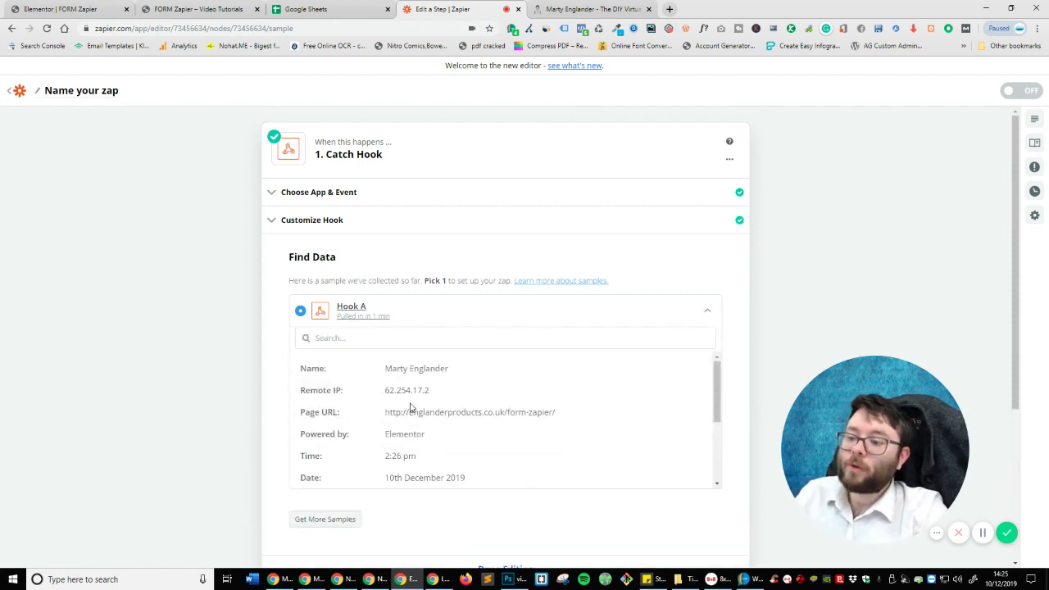
left_click_drag(389, 415, 599, 418)
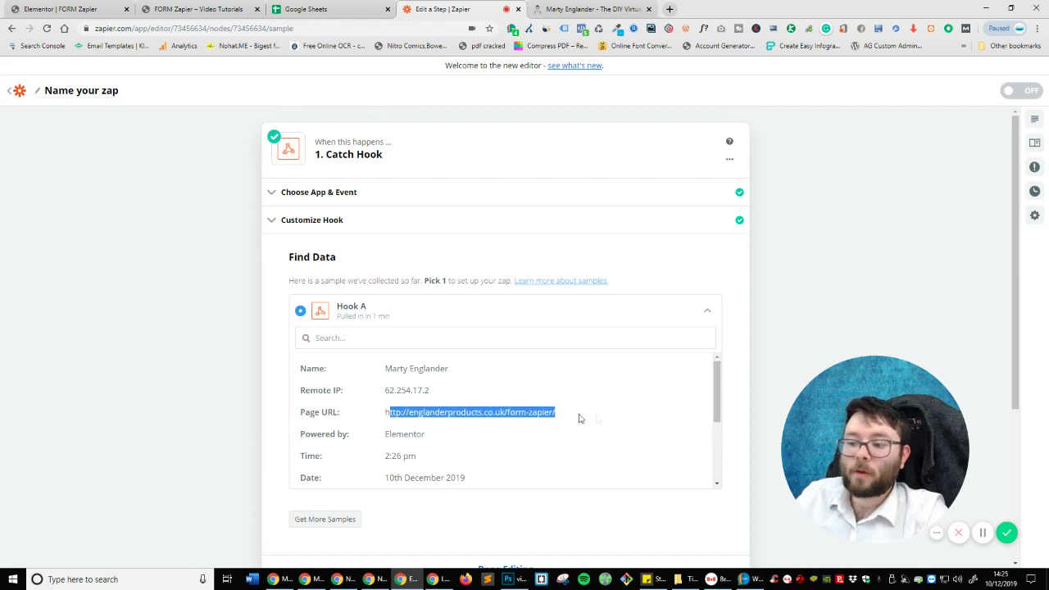
double_click(544, 414)
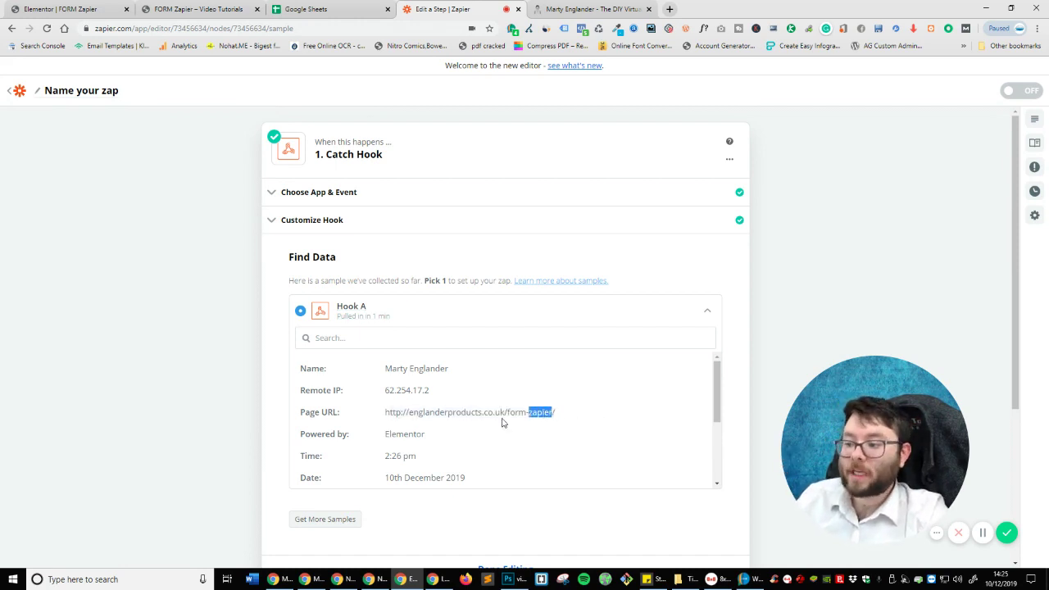
scroll(411, 417, "down", 2)
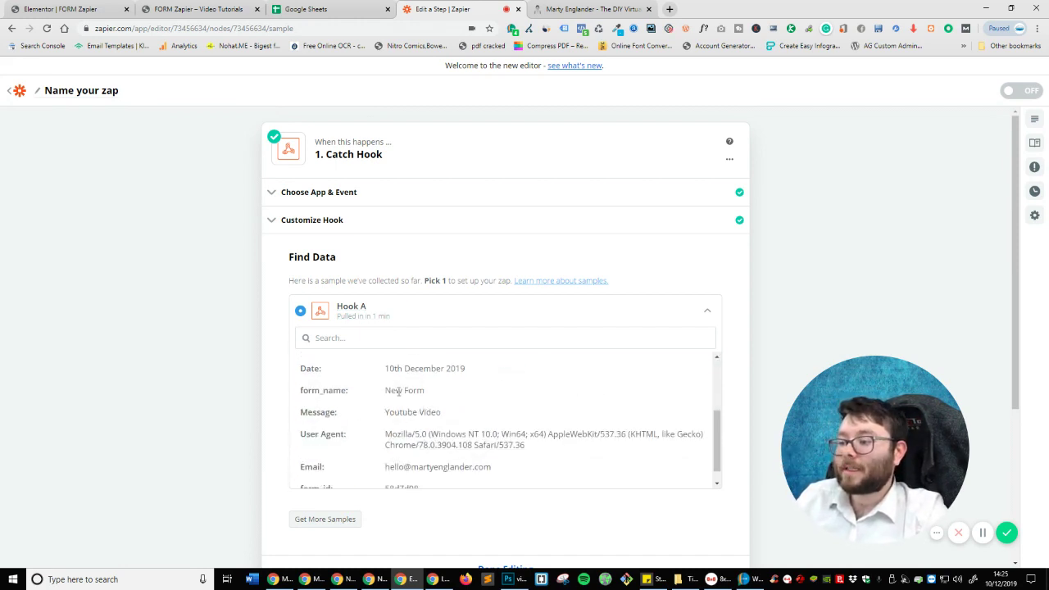
left_click_drag(395, 368, 463, 369)
left_click_drag(389, 412, 443, 413)
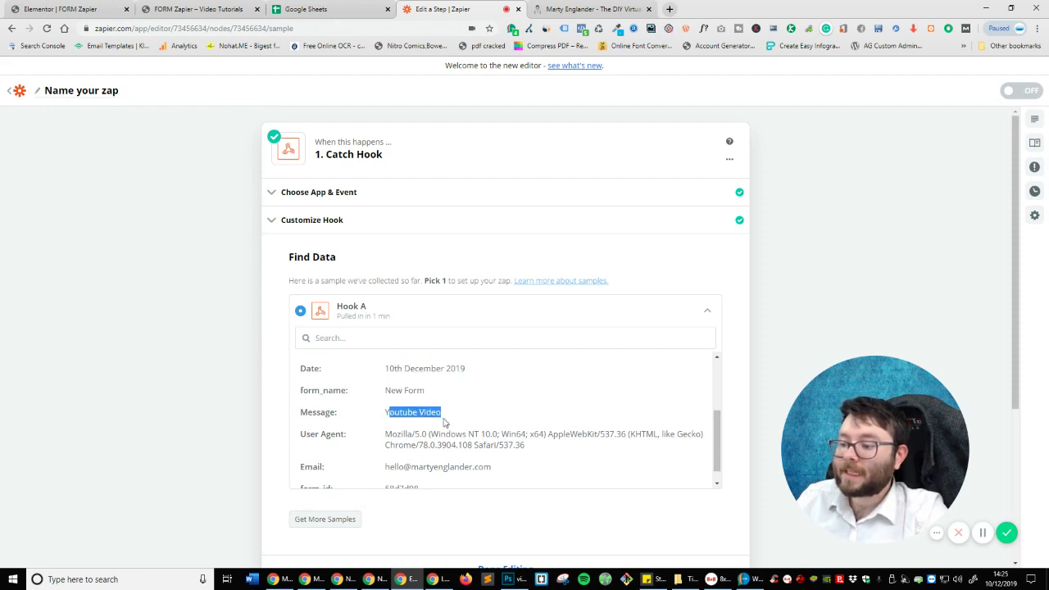
scroll(410, 459, "down", 1)
triple_click(412, 452)
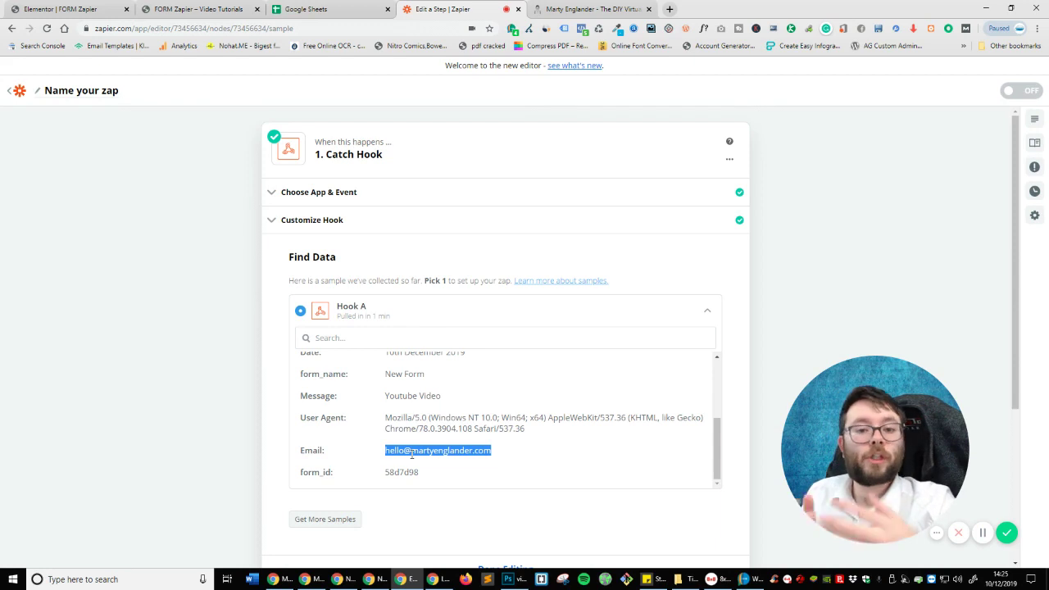
Finish editing the trigger and set the zap's action to Create Spreadsheet Row in Google Sheets.
scroll(366, 347, "down", 2)
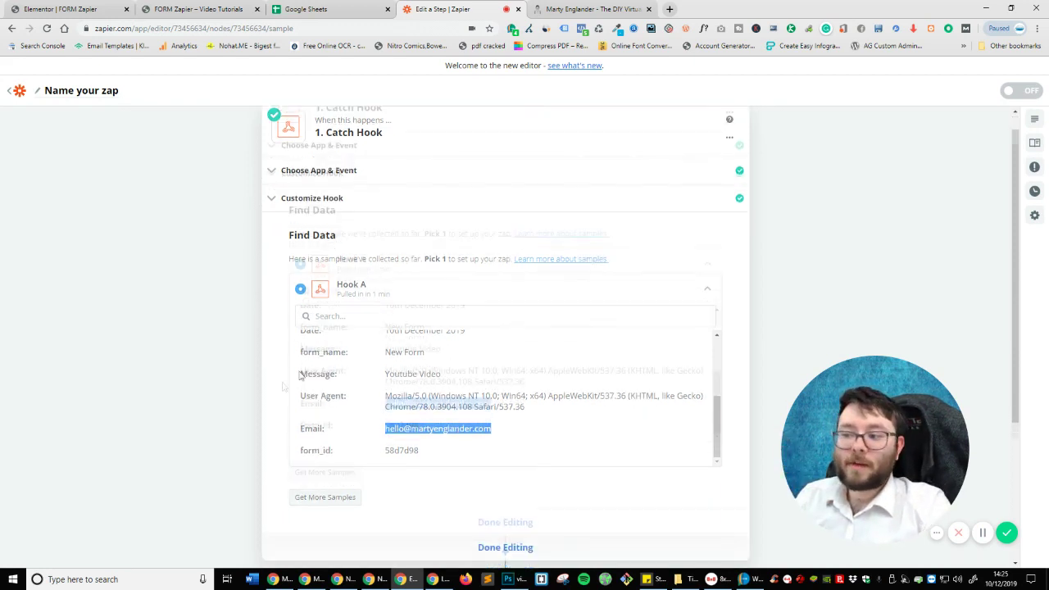
left_click(483, 397)
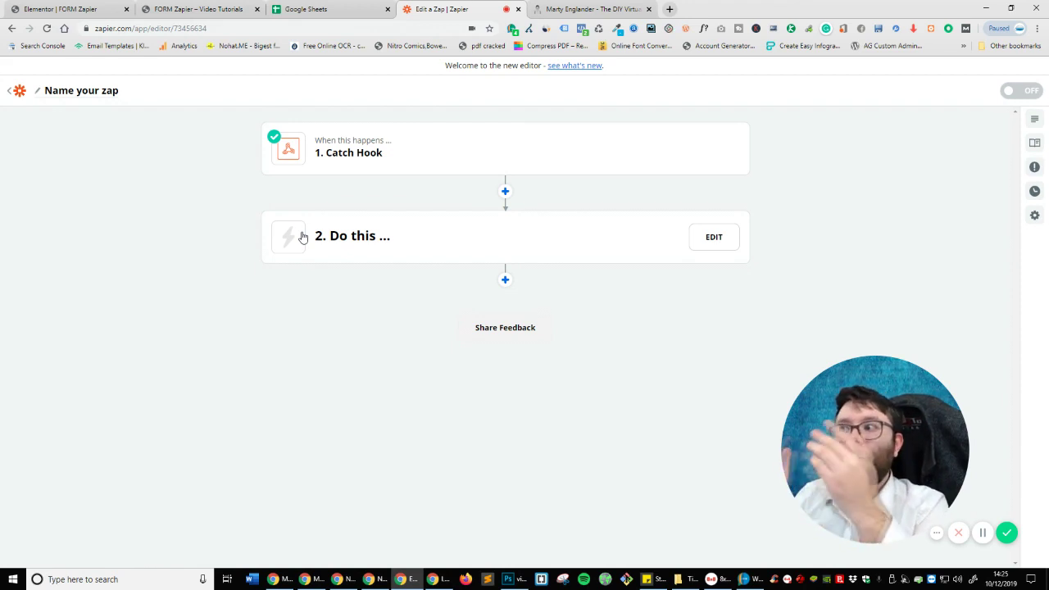
left_click(390, 236)
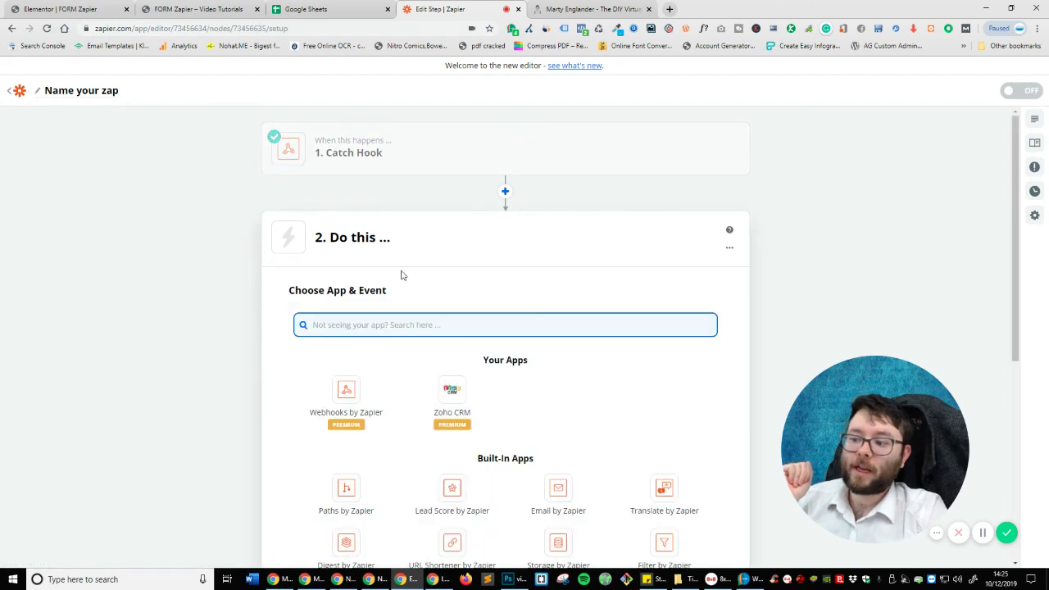
type("google sh")
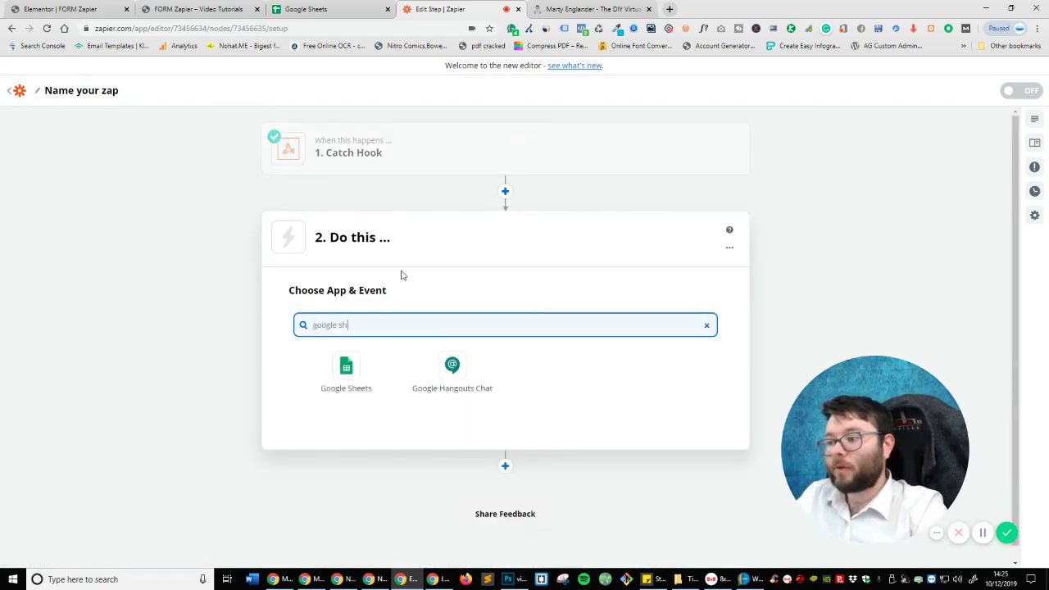
left_click(348, 366)
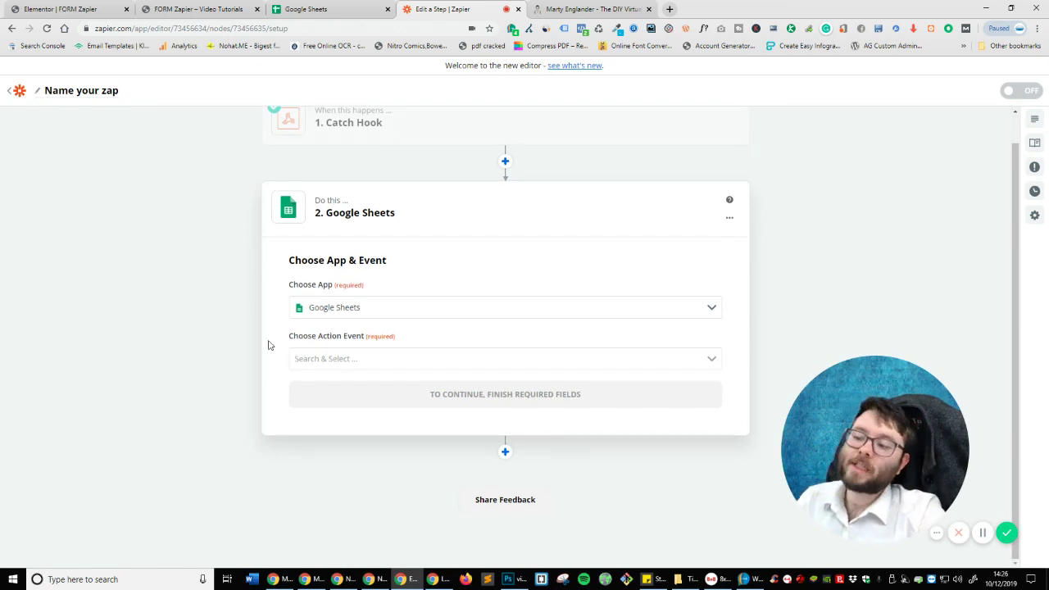
left_click(309, 358)
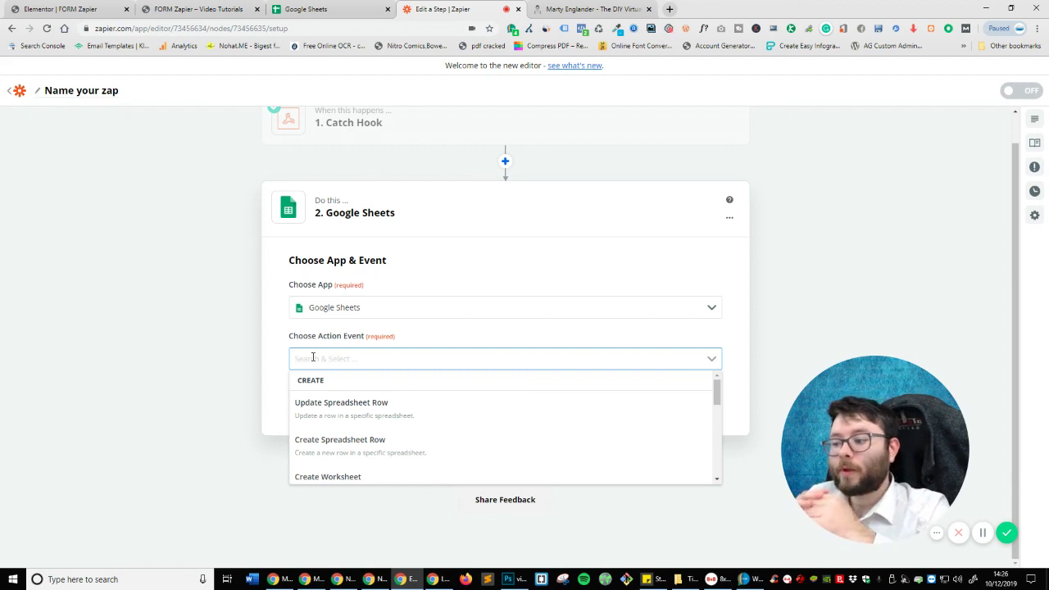
left_click(414, 464)
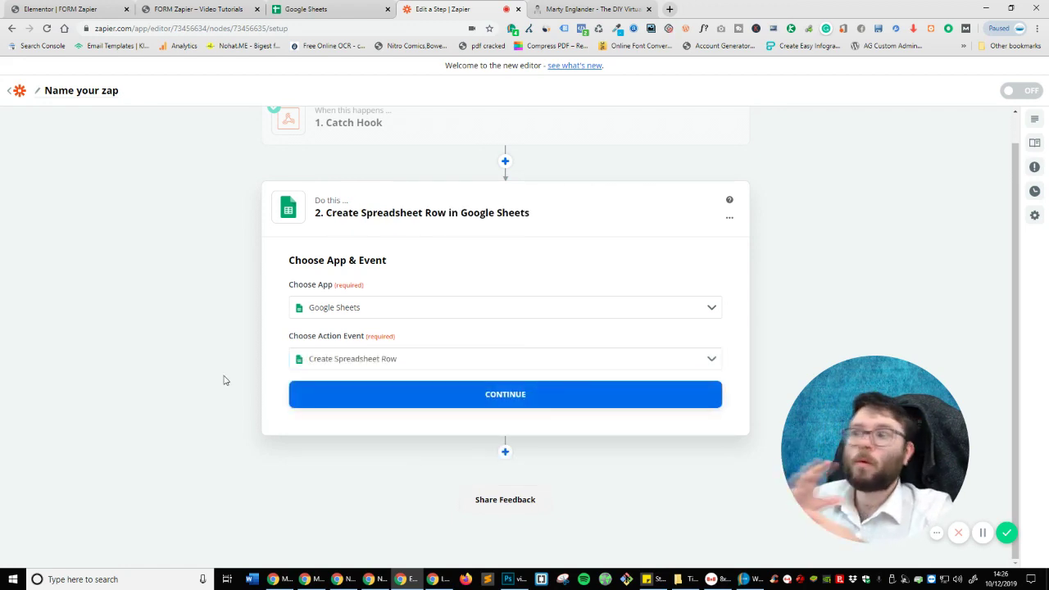
Create a blank spreadsheet in Google Sheets and name it "Youtube Form Example".
left_click(327, 10)
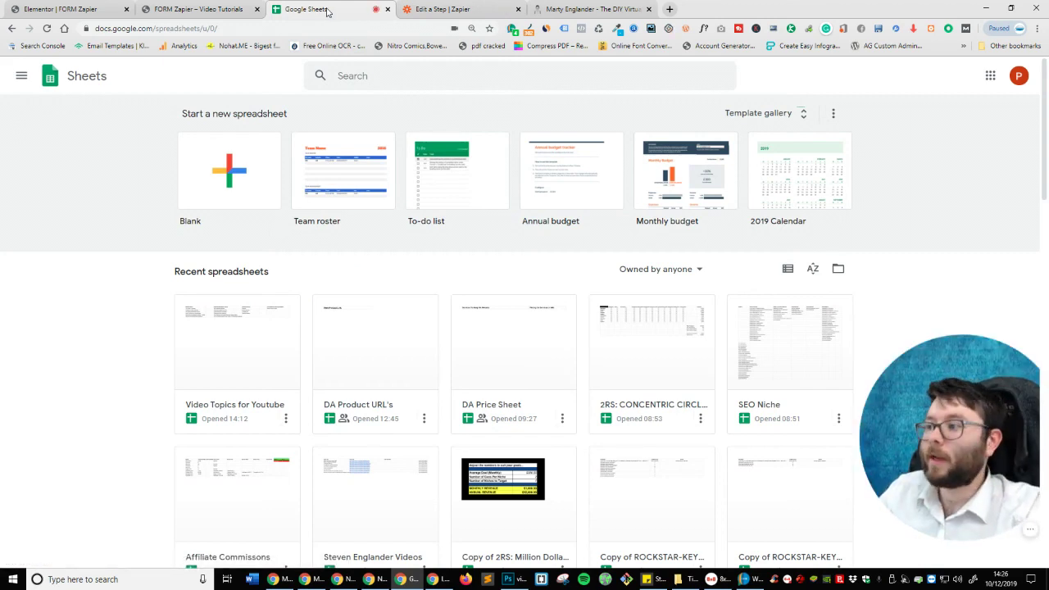
left_click(182, 201)
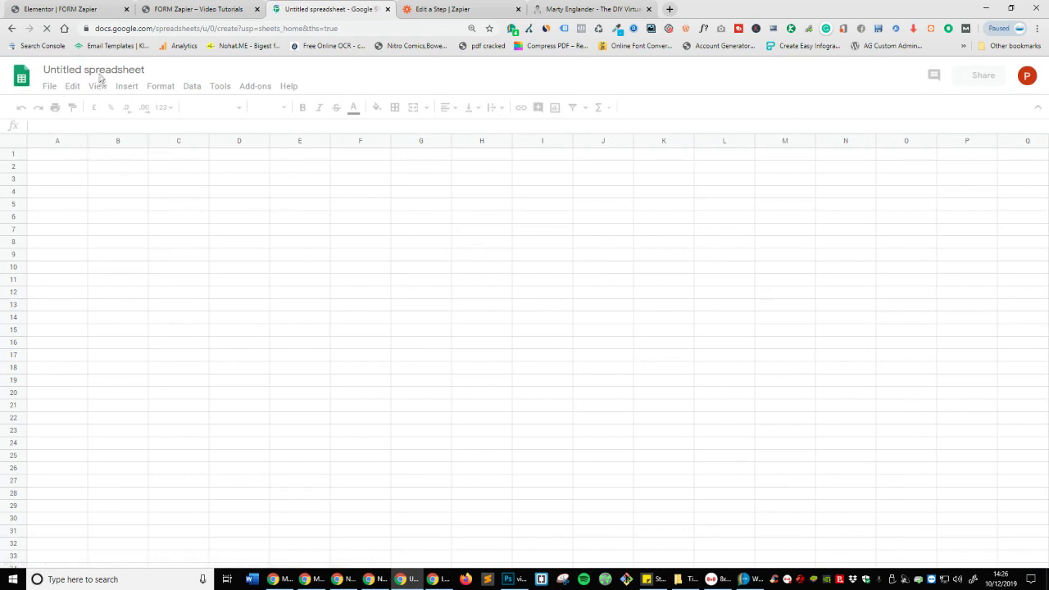
left_click(100, 71)
left_click(125, 70)
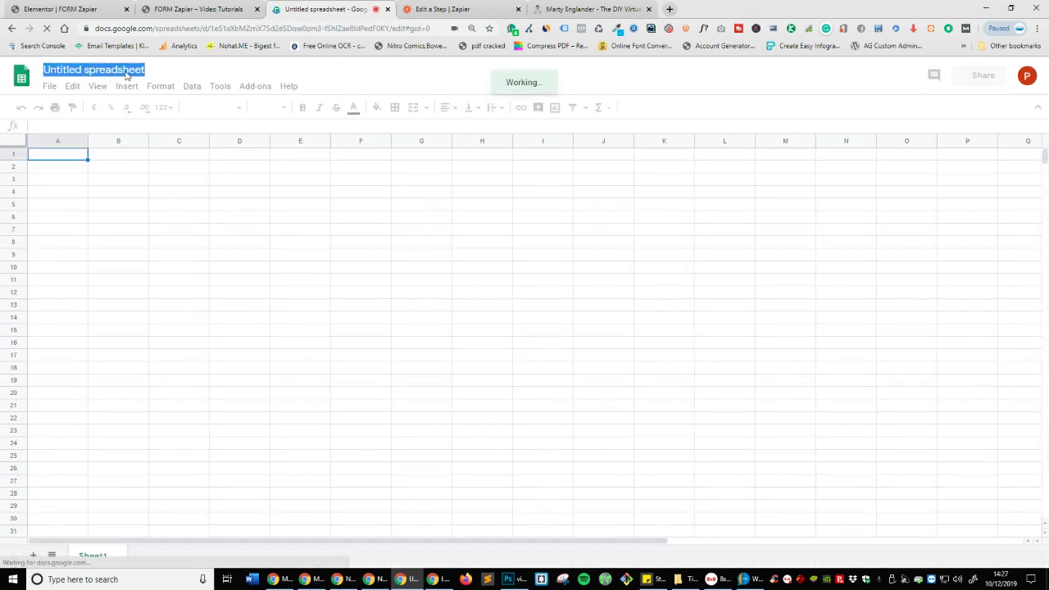
type("Youtu")
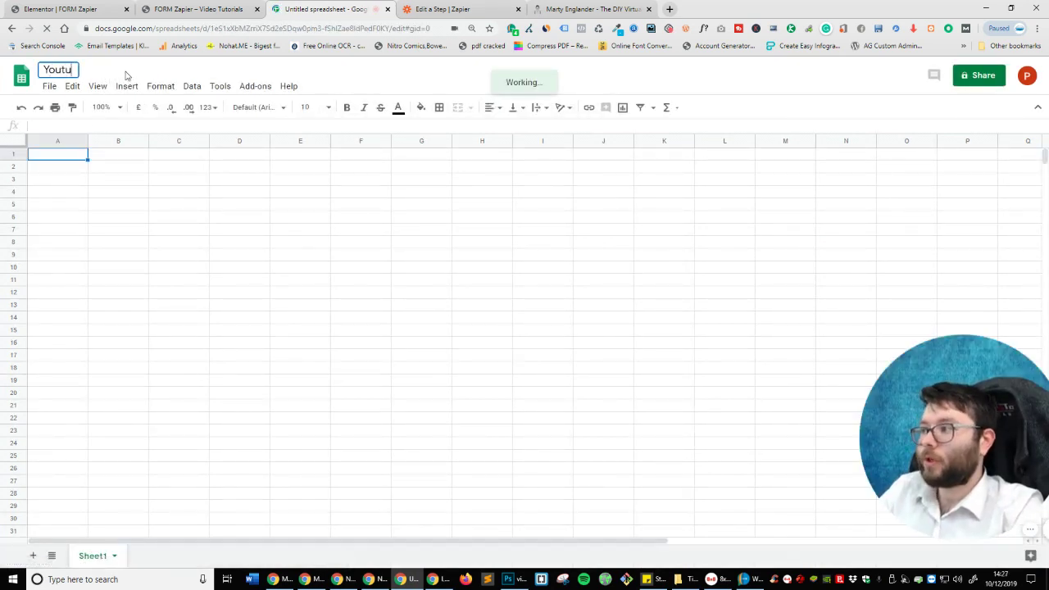
type("be Fo")
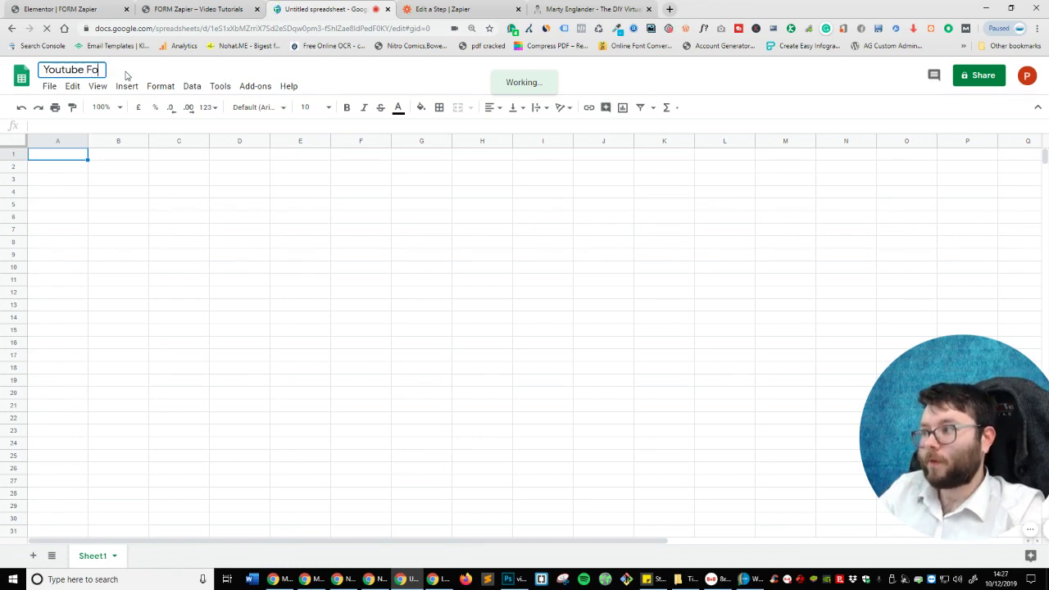
type("rm Example")
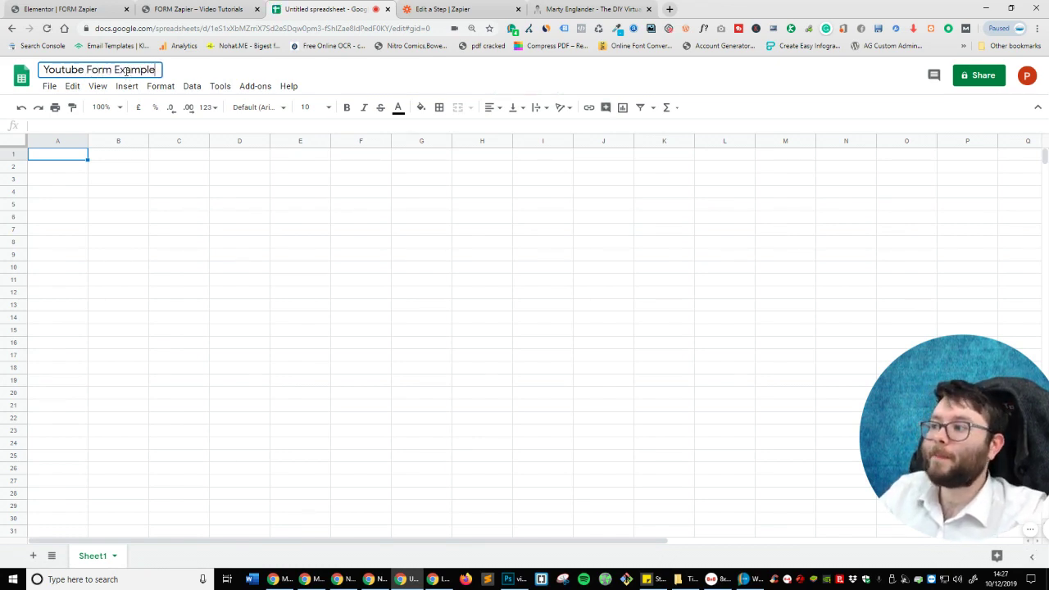
left_click(246, 244)
Enter the column headers First Name, Email, Date and URL in cells A1 to D1.
left_click(75, 162)
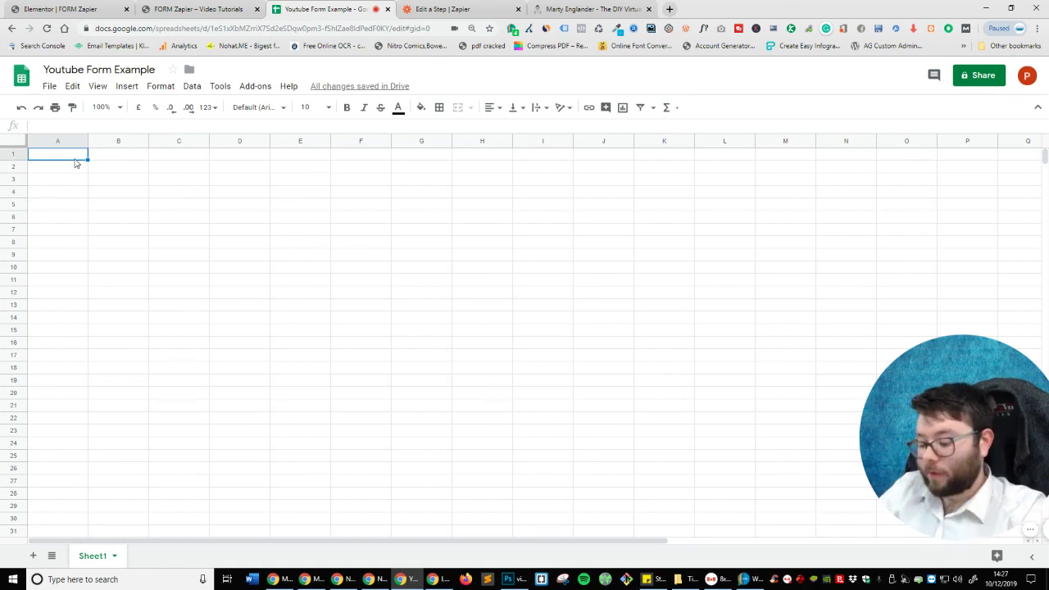
type("First Name")
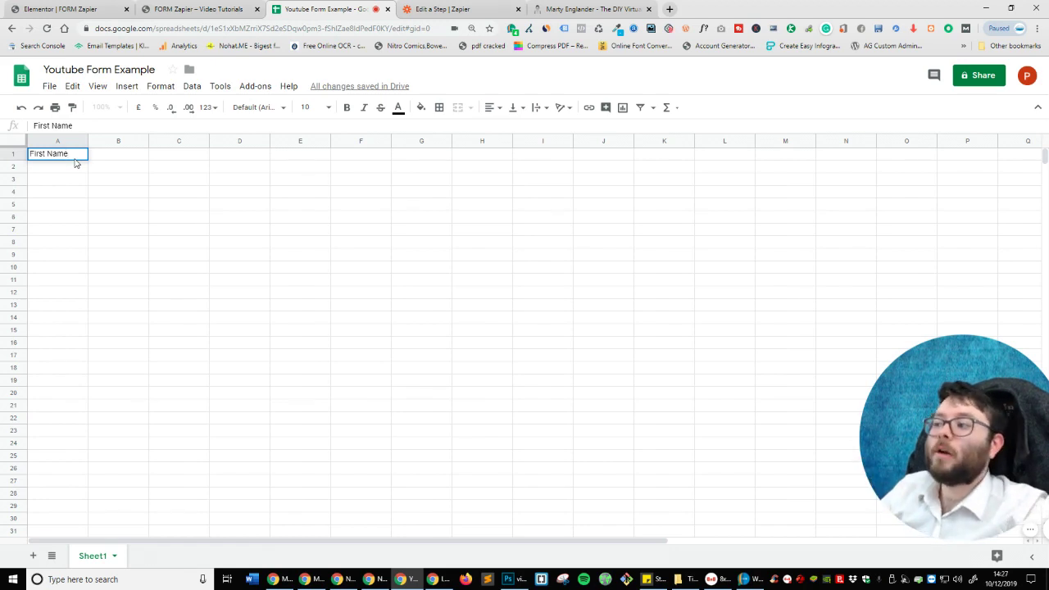
key("Tab")
type("Email")
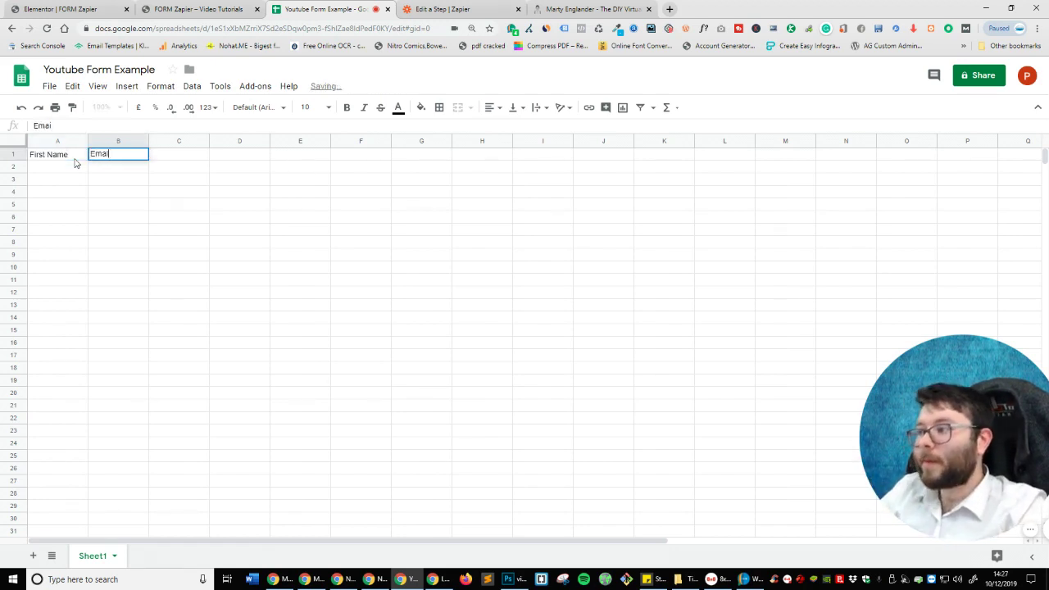
key("Tab")
type("Date")
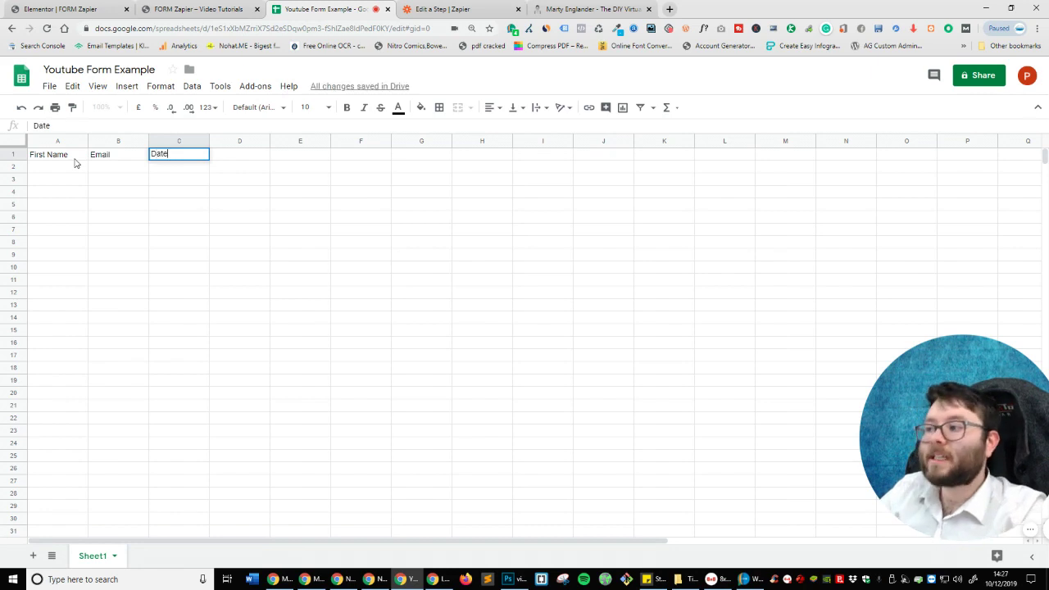
key("Tab")
type("URL")
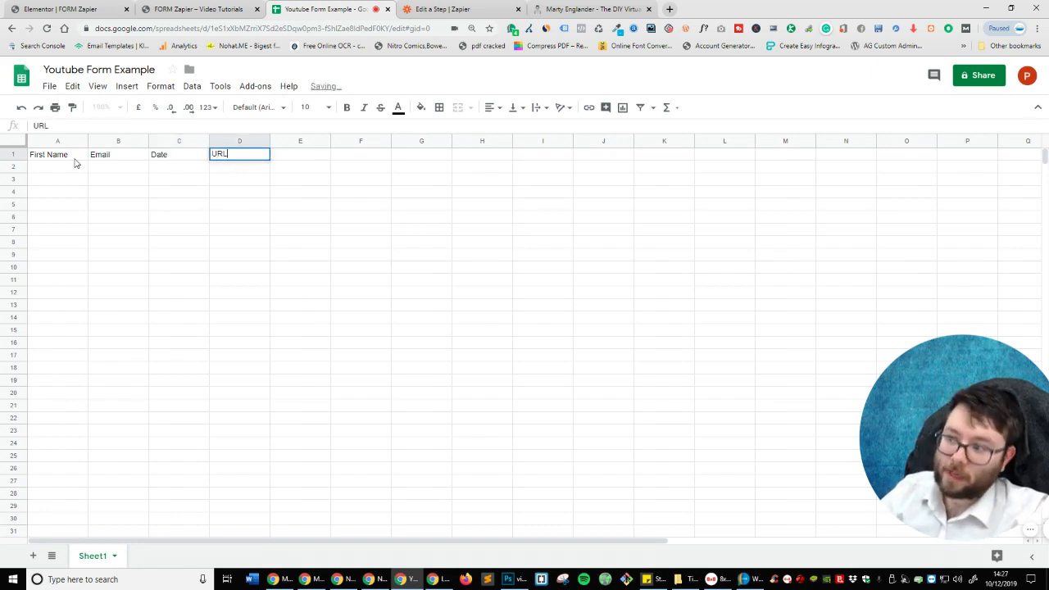
key("Return")
Make the header cells A1 to D1 bold.
key("Up")
key("Left")
key("Left")
key("Left")
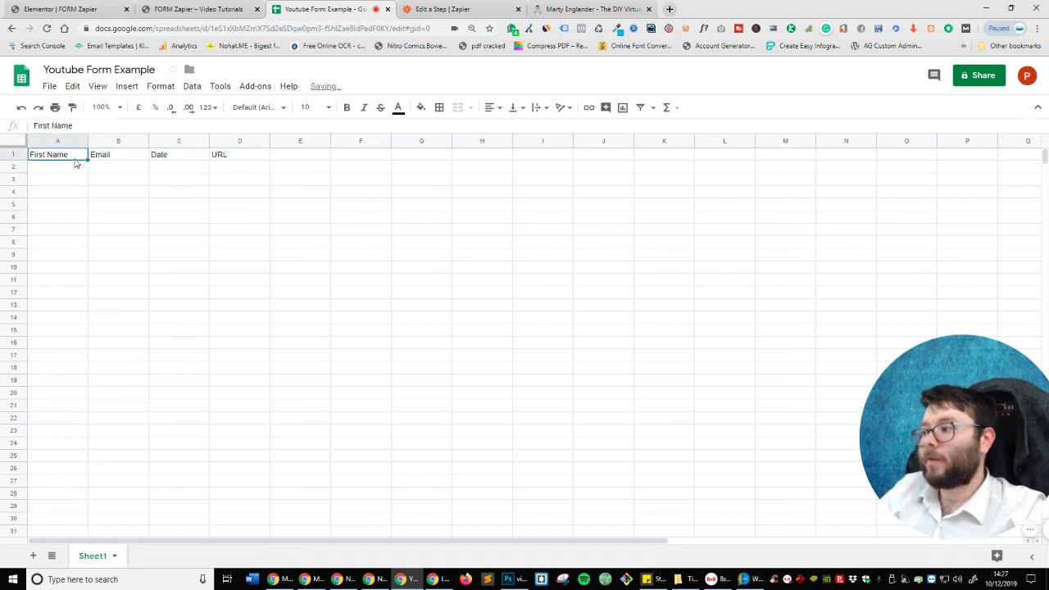
key("shift+Right")
key("shift+Right")
key("shift+Right")
key("ctrl+b")
key("Down")
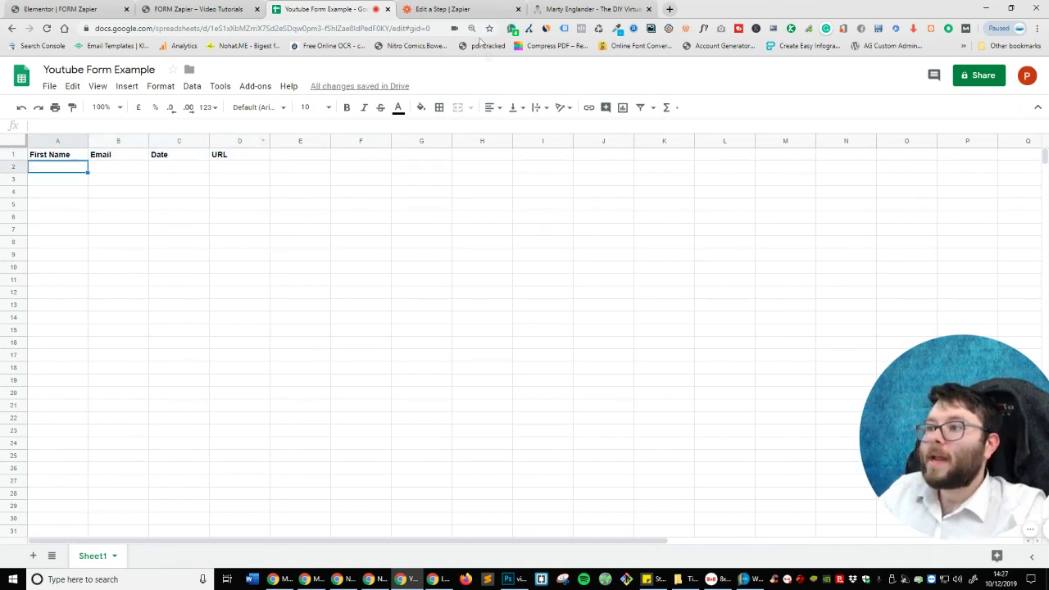
Return to Zapier, allow it to access the Google account, and continue the row action with that Google Sheets account.
left_click(447, 9)
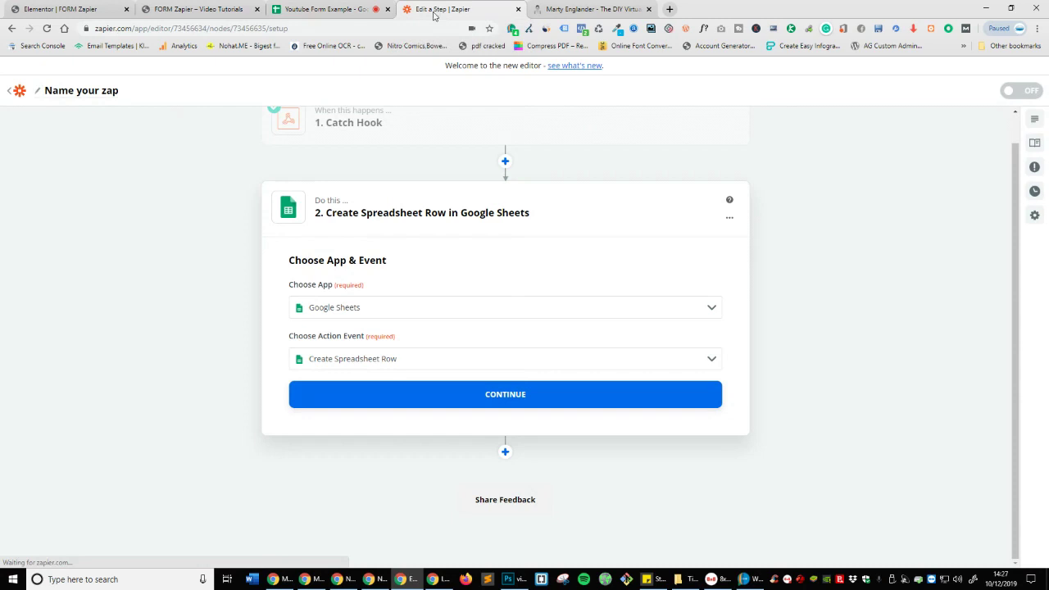
left_click(503, 396)
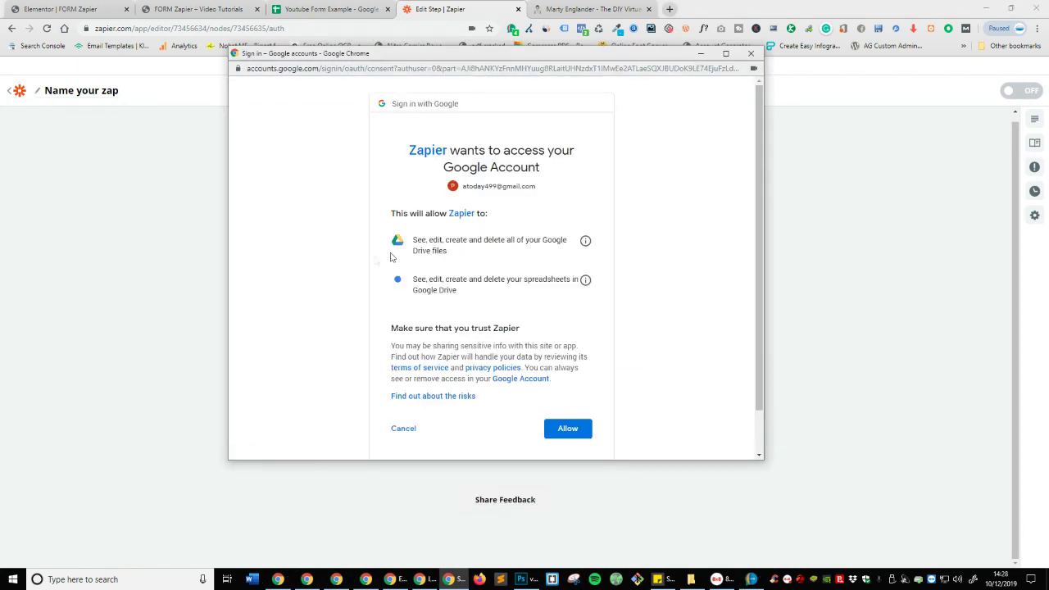
scroll(608, 255, "down", 1)
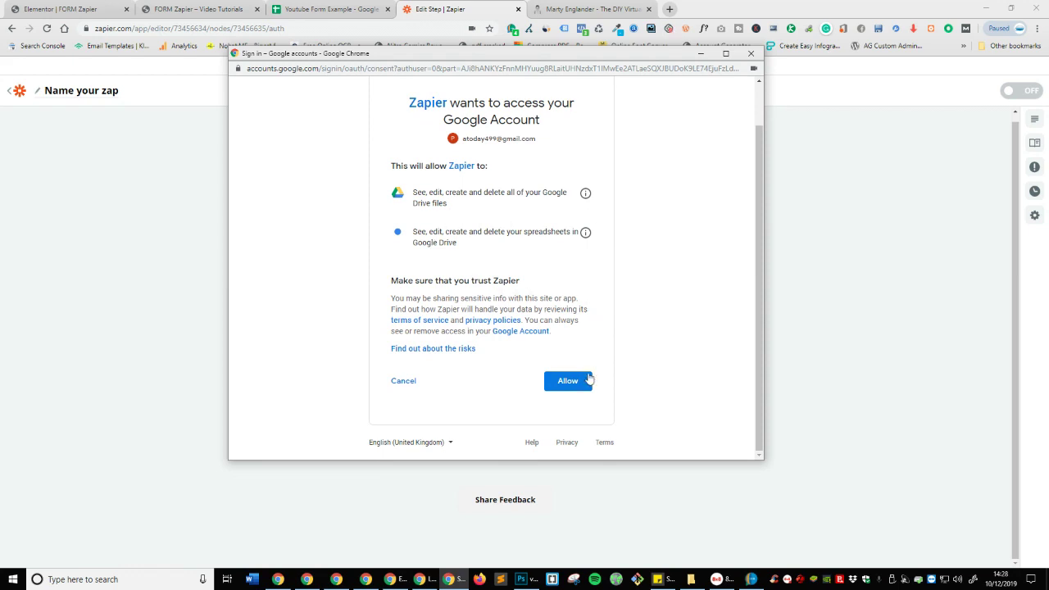
scroll(562, 377, "up", 1)
left_click(571, 421)
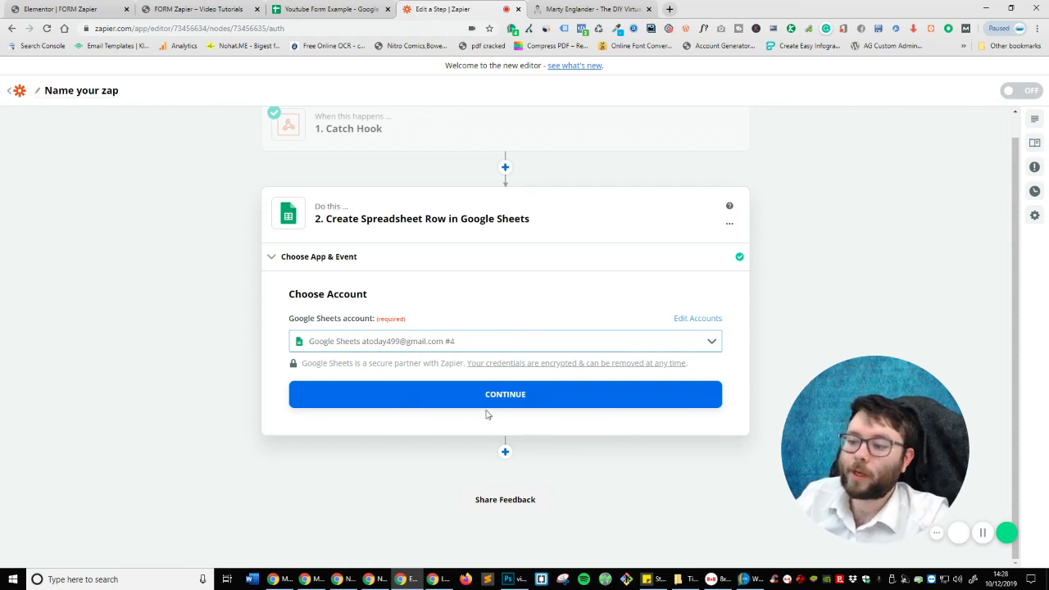
left_click(508, 399)
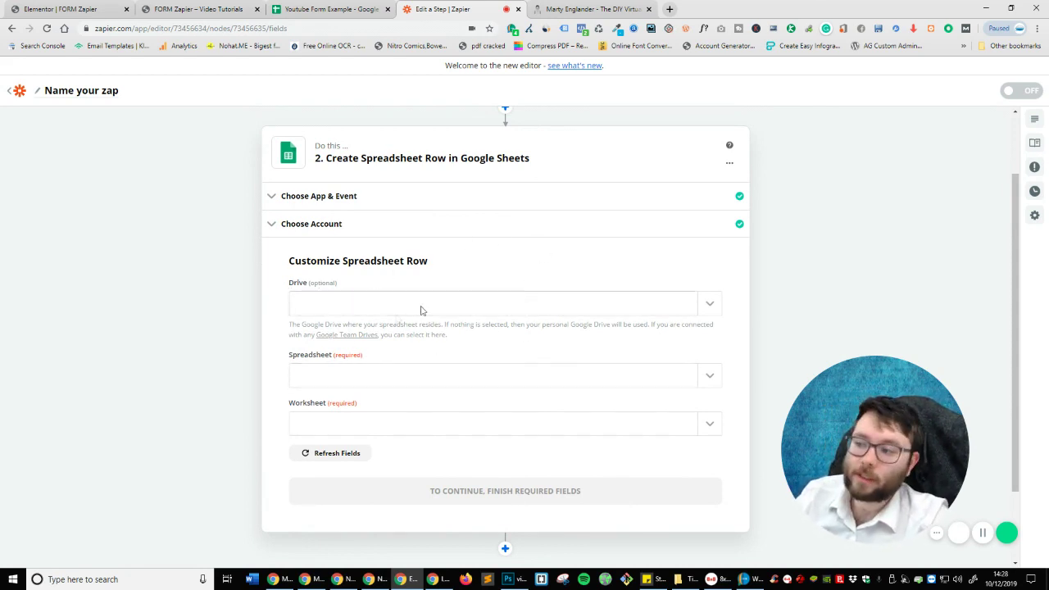
Set the action's spreadsheet to Youtube Form Example and open the worksheet choices.
scroll(719, 423, "down", 2)
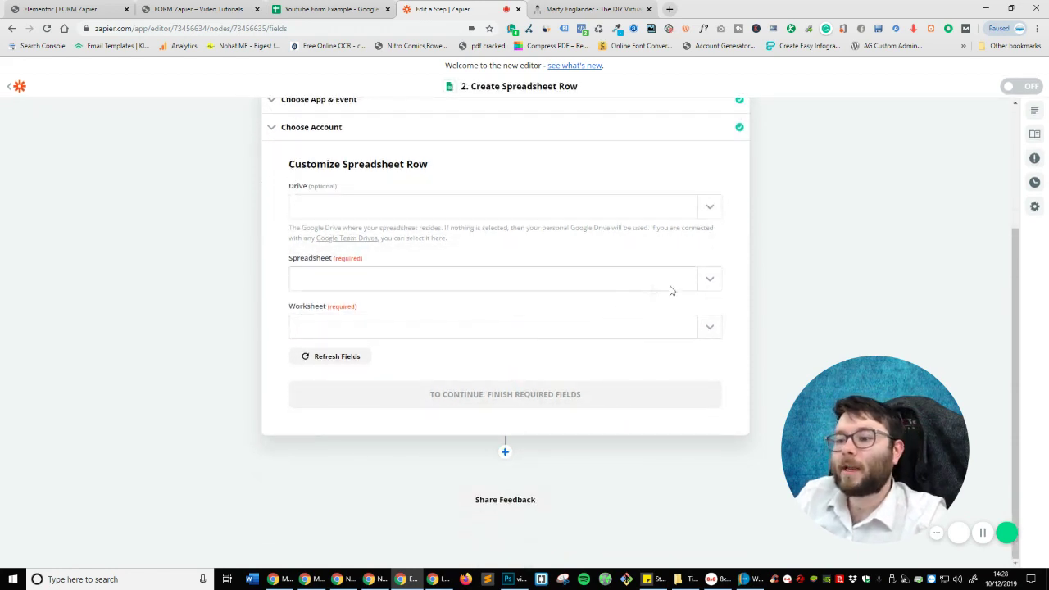
left_click(717, 288)
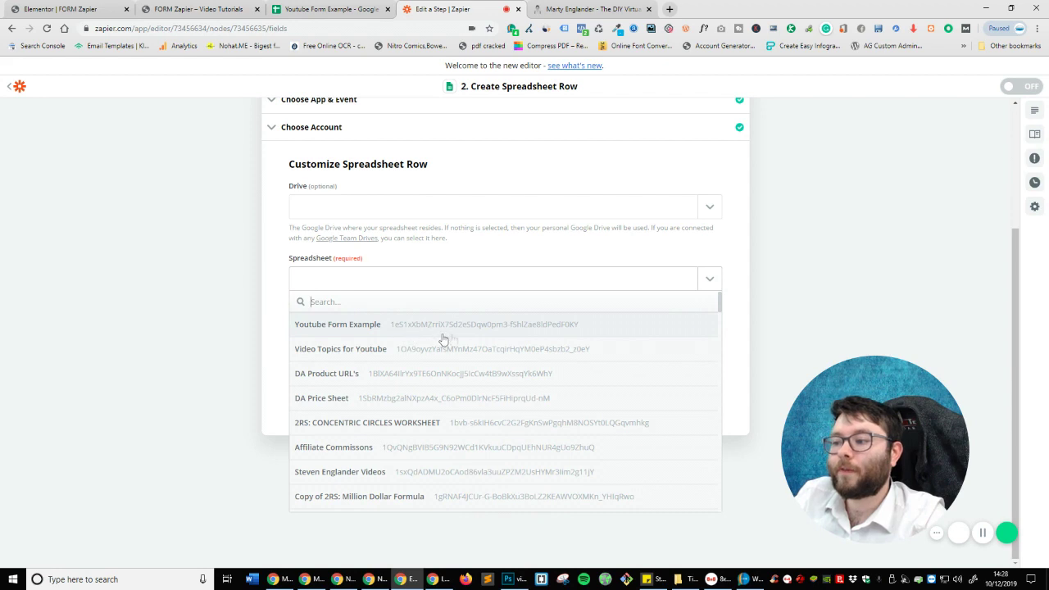
left_click(426, 330)
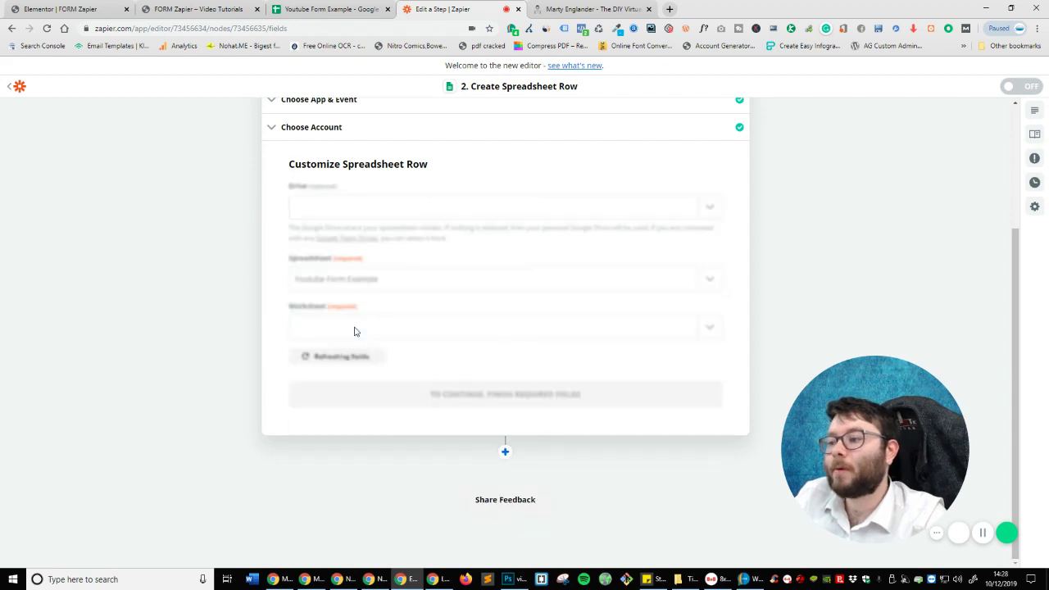
left_click(716, 329)
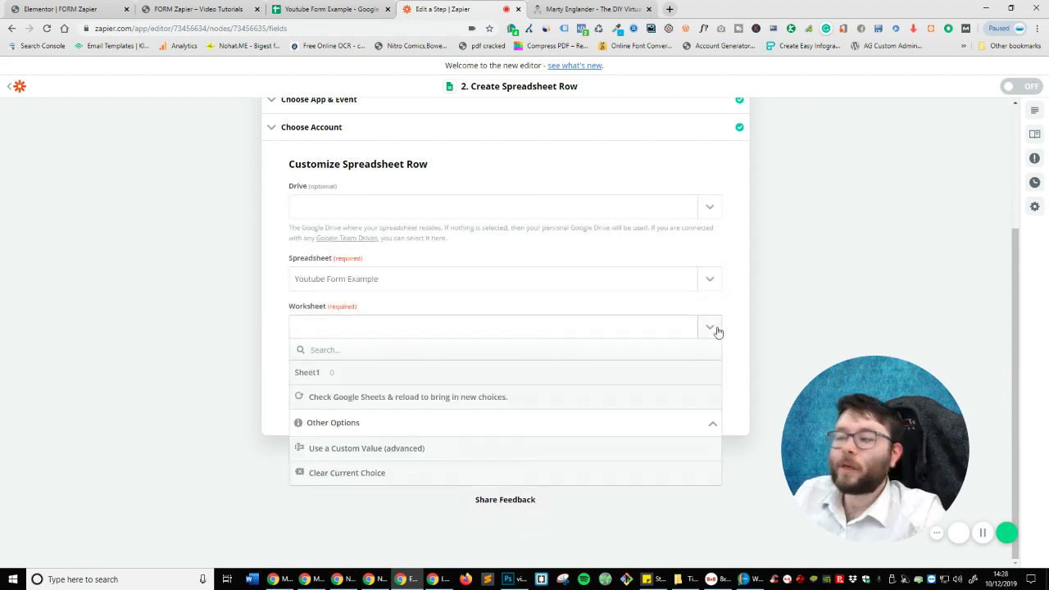
Switch to Google Sheets, add a second sheet to Youtube Form Example, and go back to Sheet1.
left_click(325, 9)
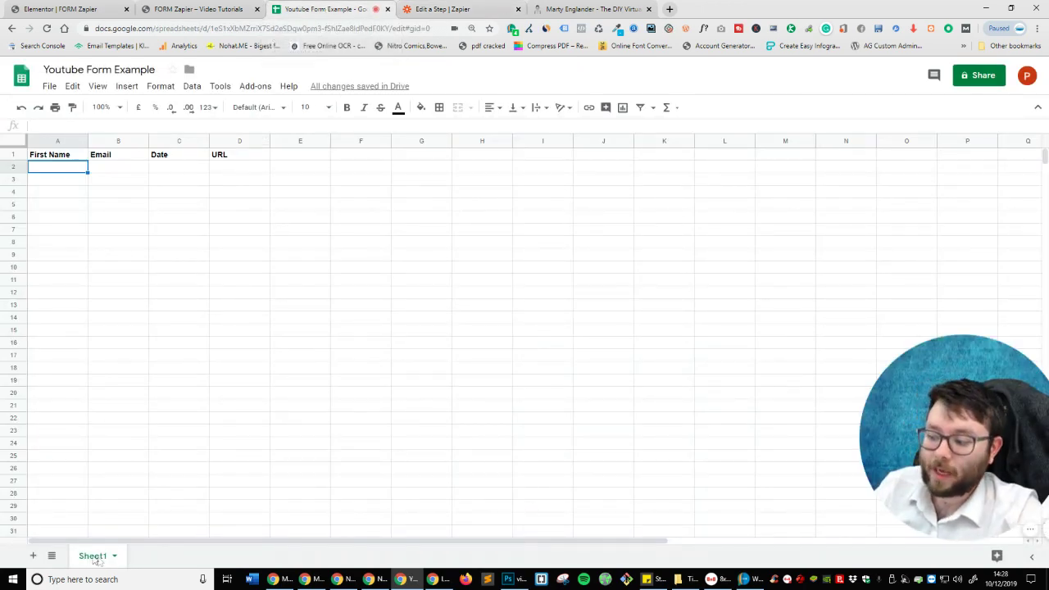
left_click(34, 556)
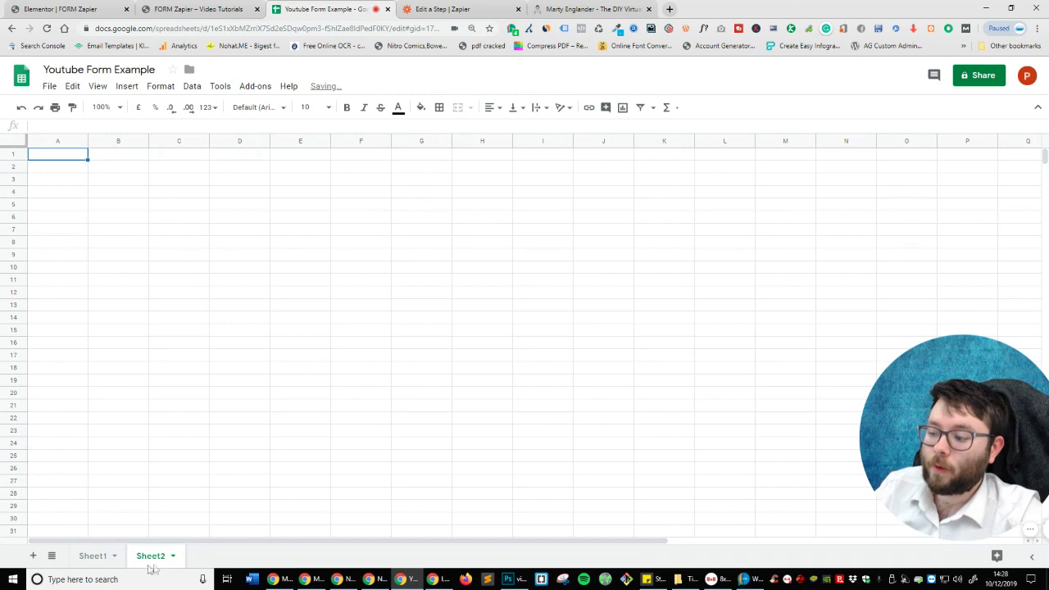
left_click(92, 557)
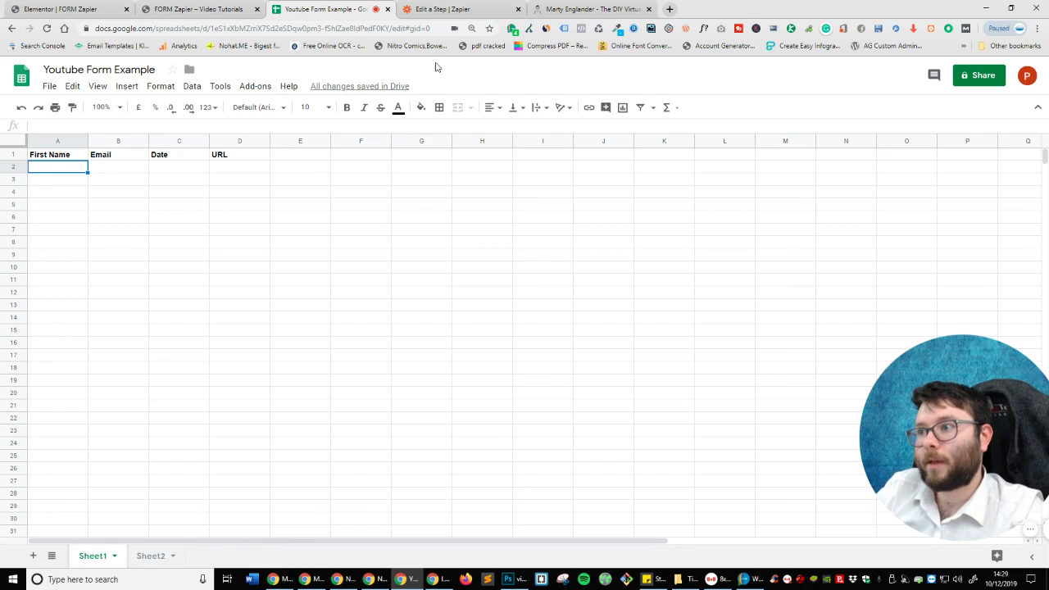
Switch back to Zapier and choose Sheet1 as the worksheet for the new rows.
left_click(449, 8)
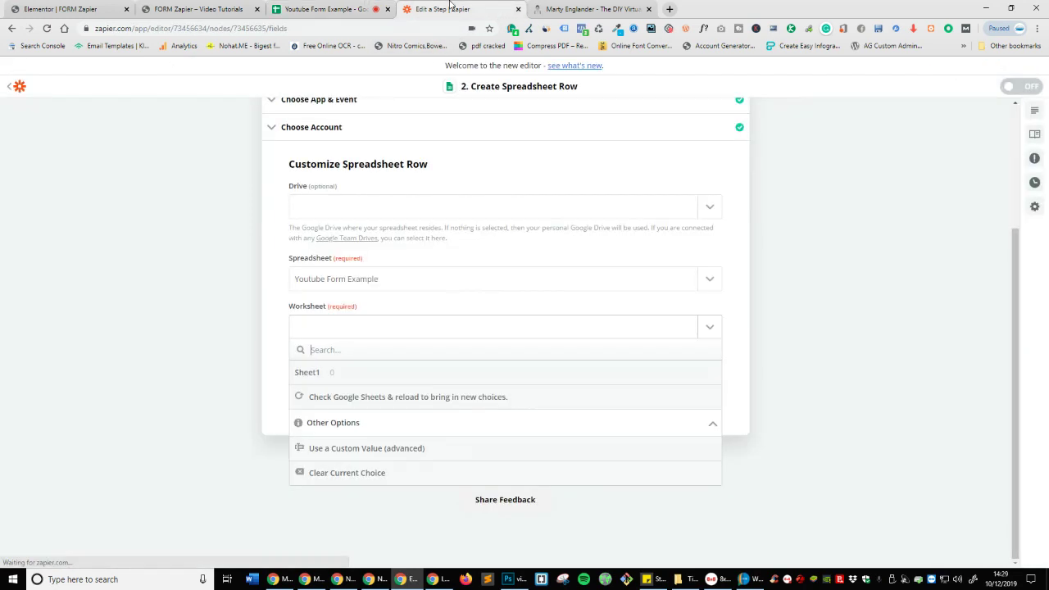
left_click(358, 371)
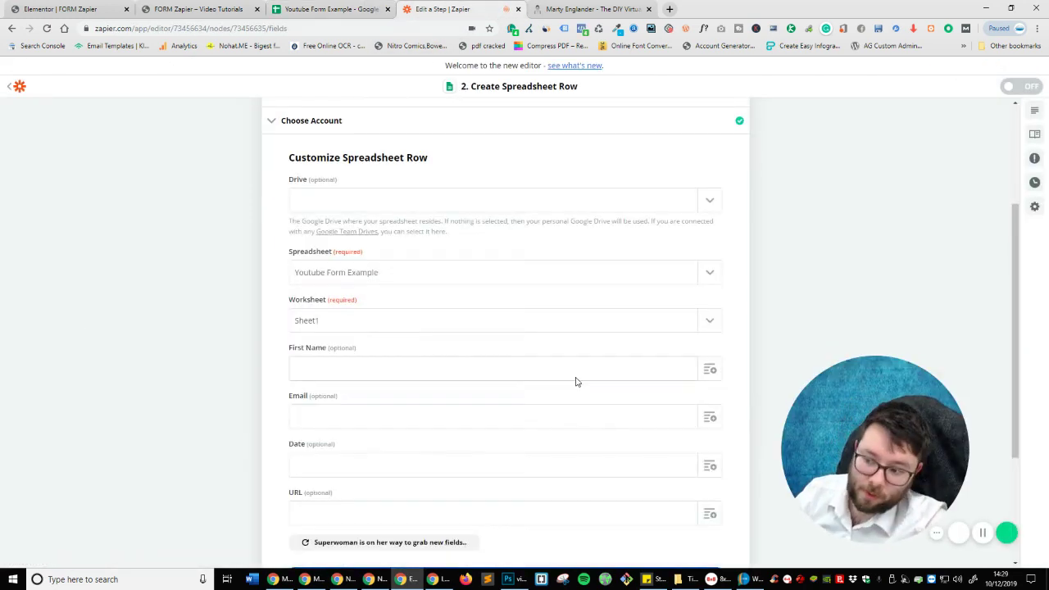
Map the First Name column to the Catch Hook's Name value and the Email column to its Email value.
scroll(186, 321, "down", 2)
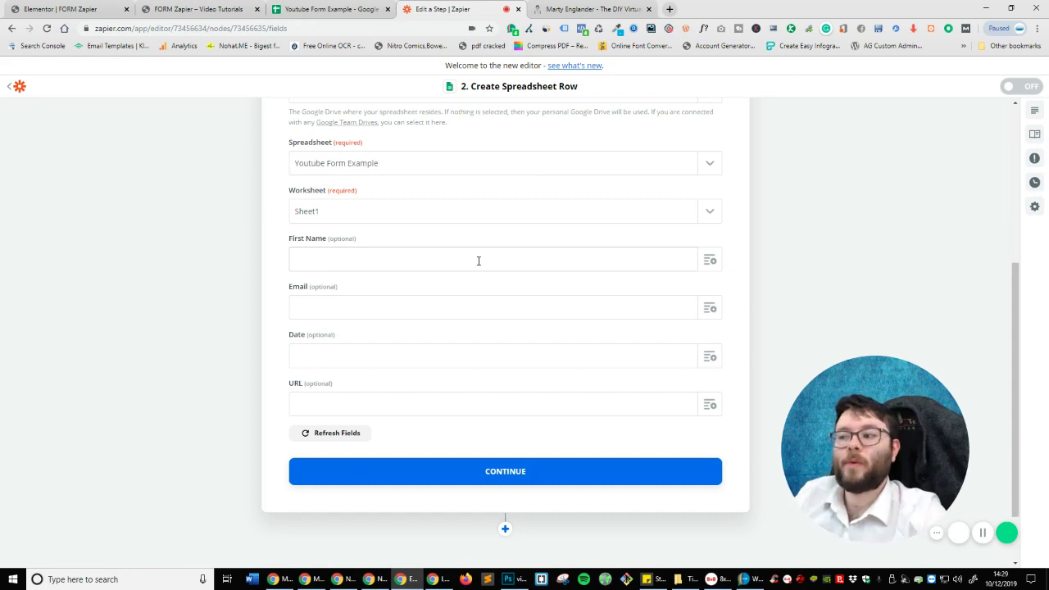
left_click(706, 259)
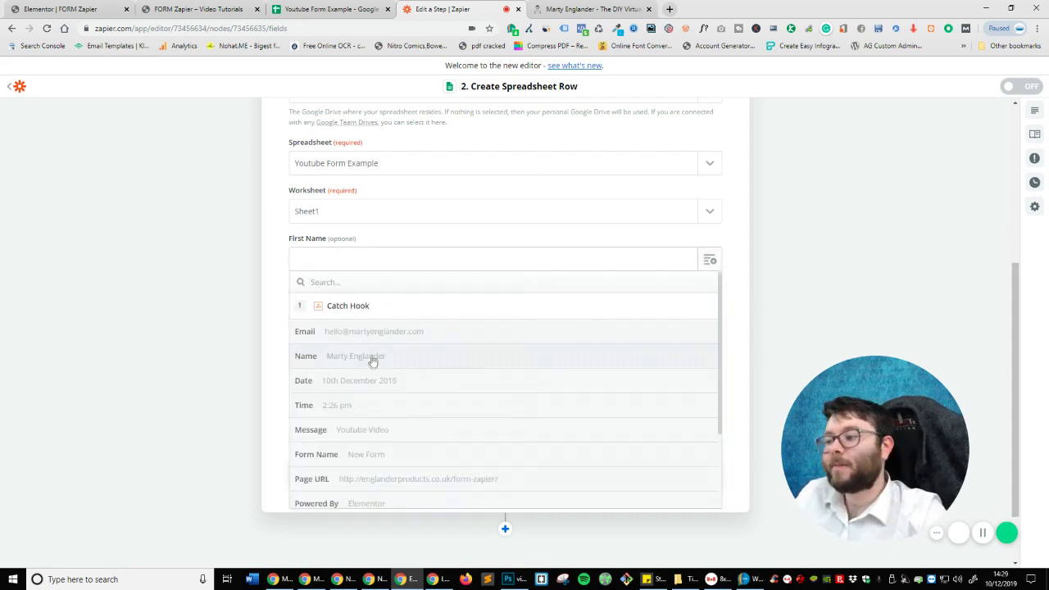
left_click(373, 361)
left_click(710, 308)
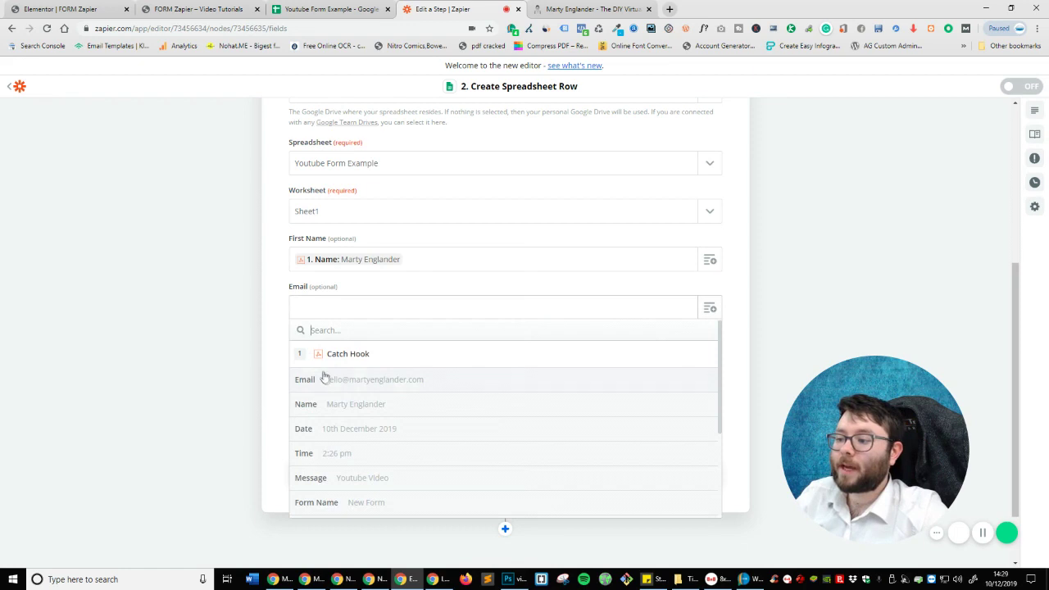
left_click(324, 378)
Map the Date column to the hook's Date and the URL column to its Page URL, and continue to the test data.
left_click(707, 355)
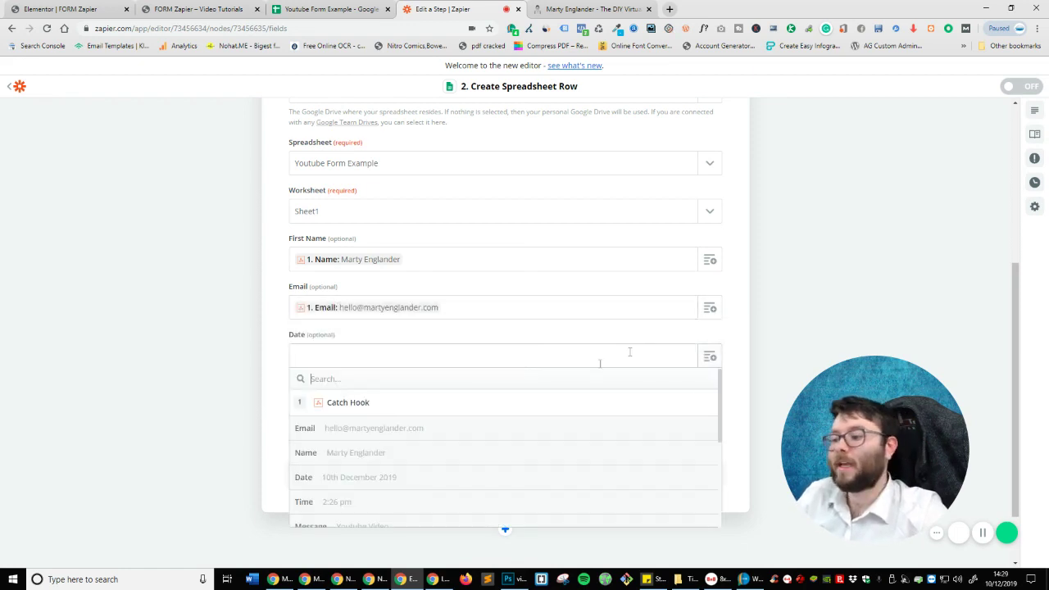
left_click(358, 477)
left_click(710, 404)
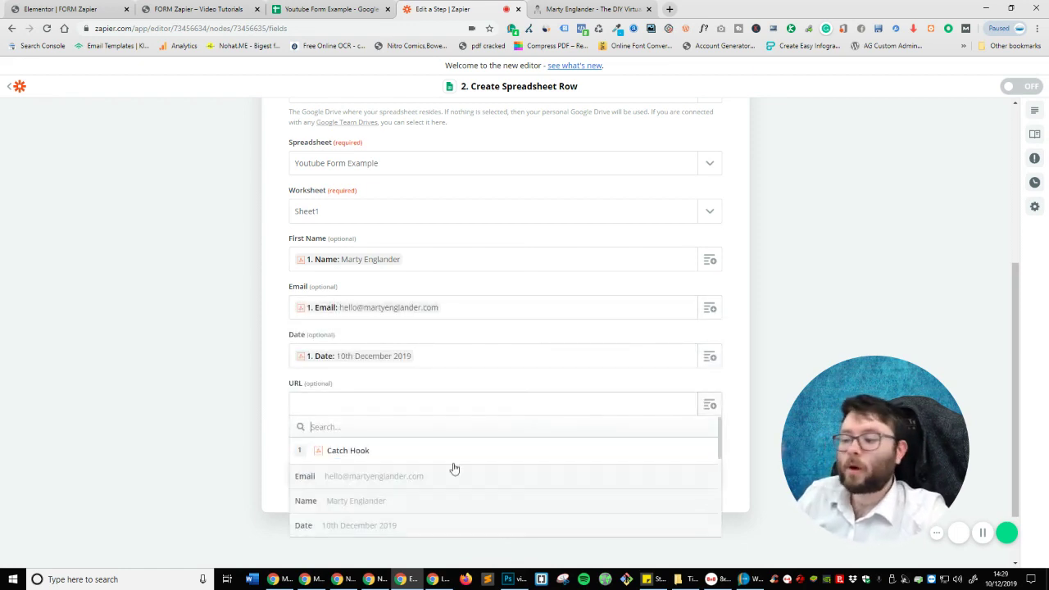
scroll(453, 469, "down", 5)
left_click(455, 463)
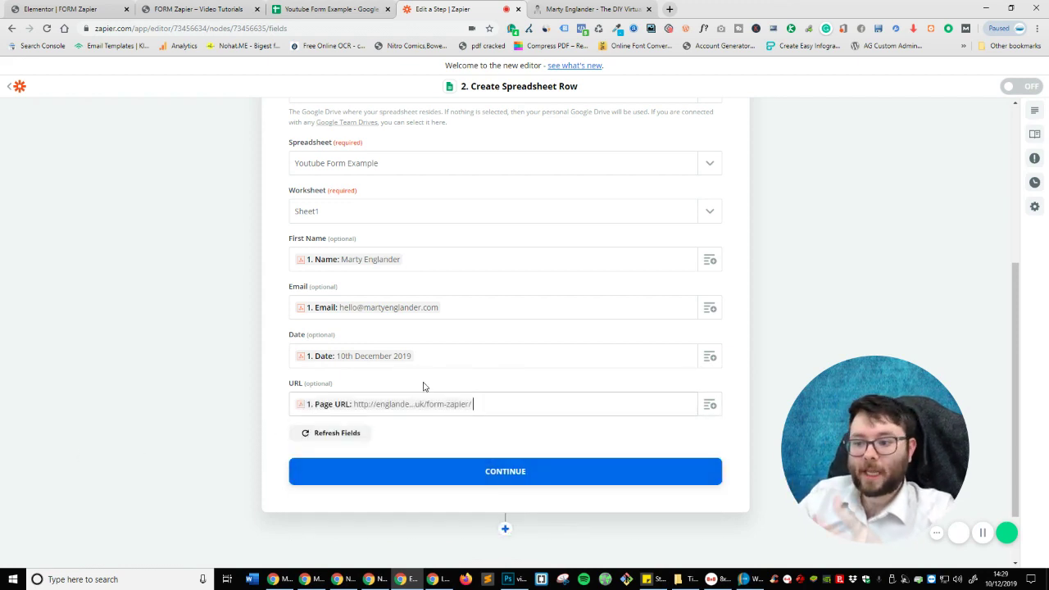
left_click(432, 471)
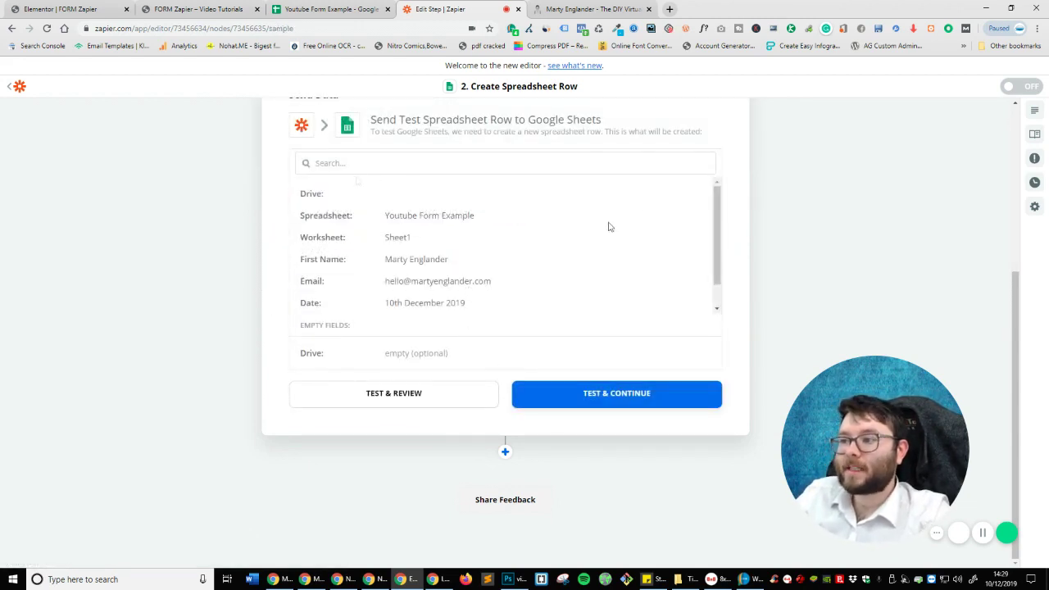
scroll(608, 227, "up", 3)
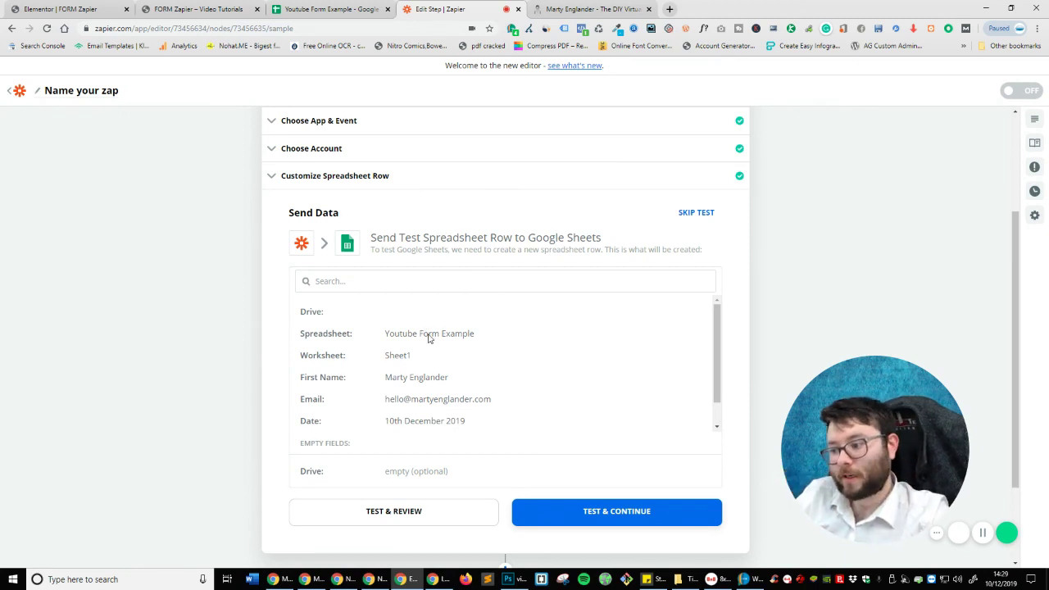
Review the sample values, send the test row to Google Sheets, and switch to the Youtube Form Example spreadsheet.
scroll(429, 337, "down", 1)
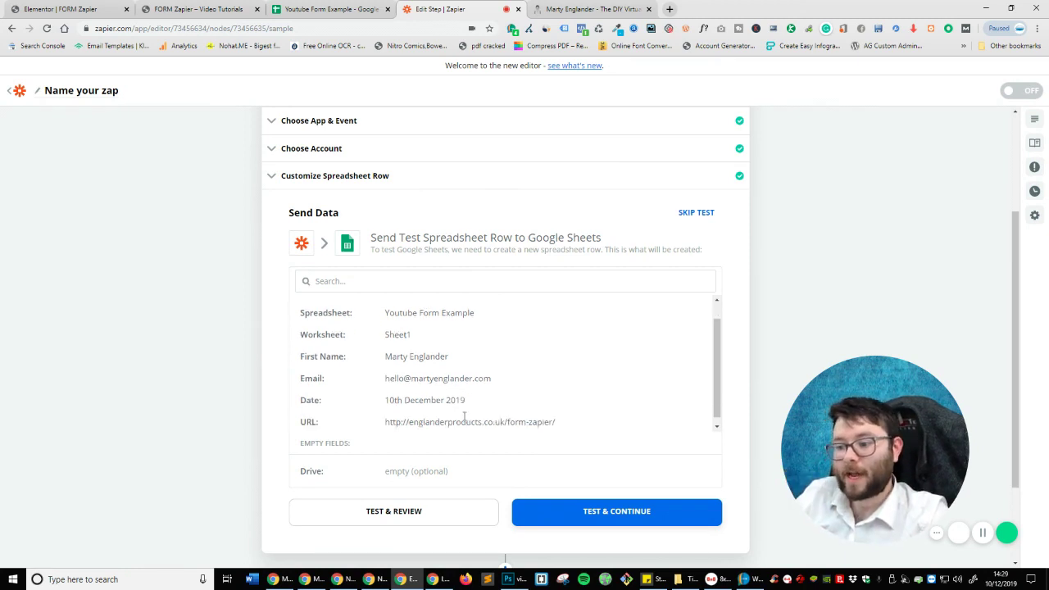
left_click(418, 511)
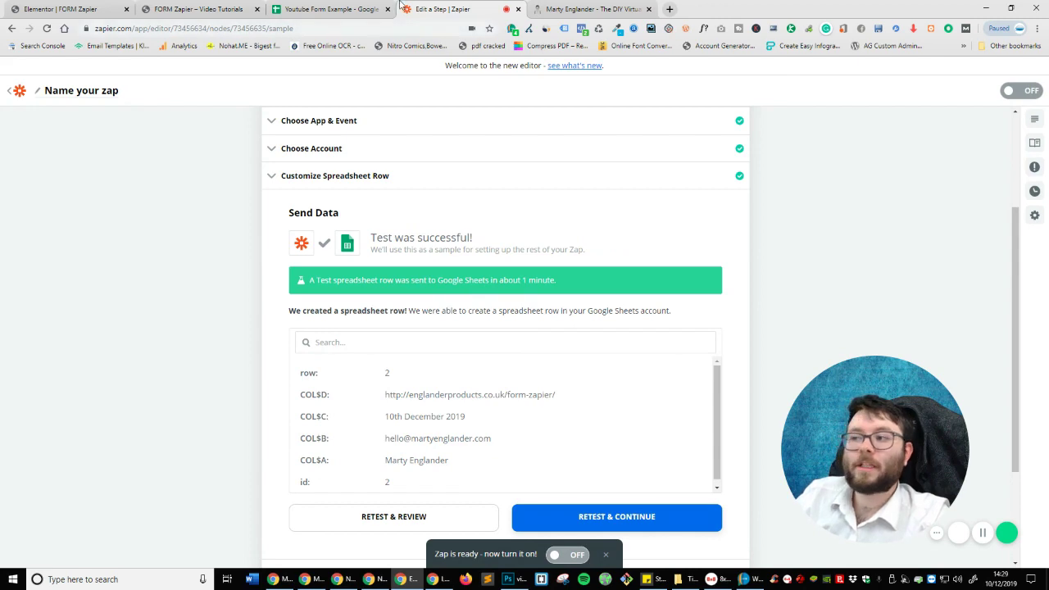
left_click(350, 10)
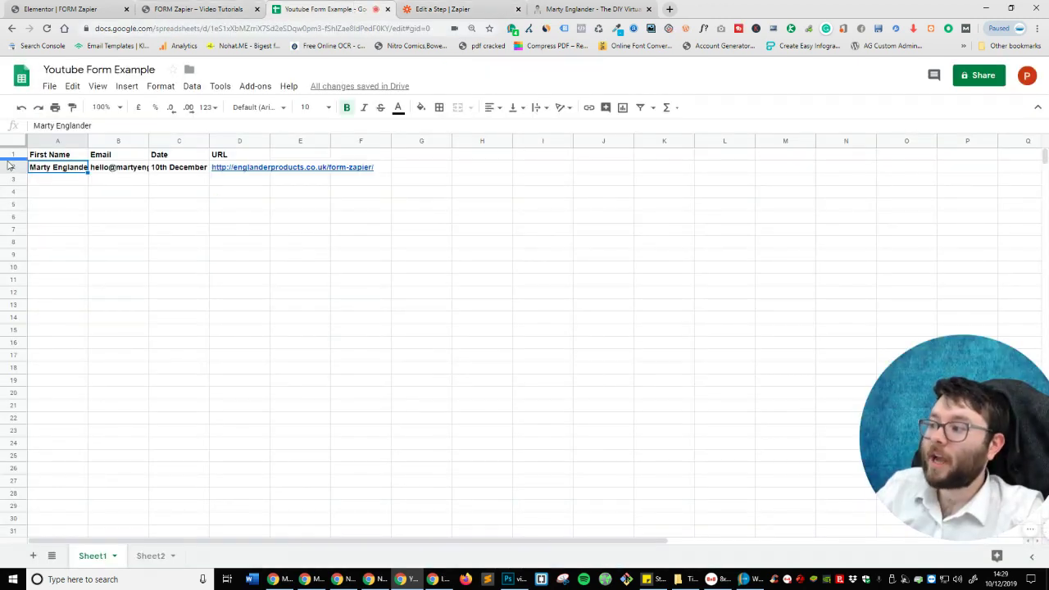
Remove the bold formatting from the test entry in cells A2 to D2 of Sheet1.
left_click_drag(74, 170, 235, 172)
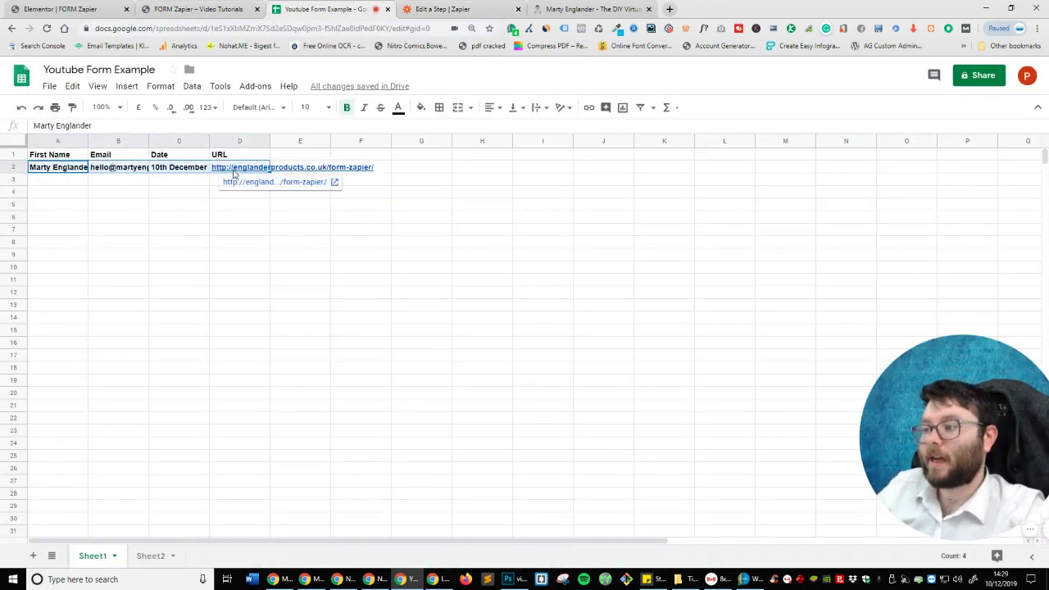
key("ctrl+b")
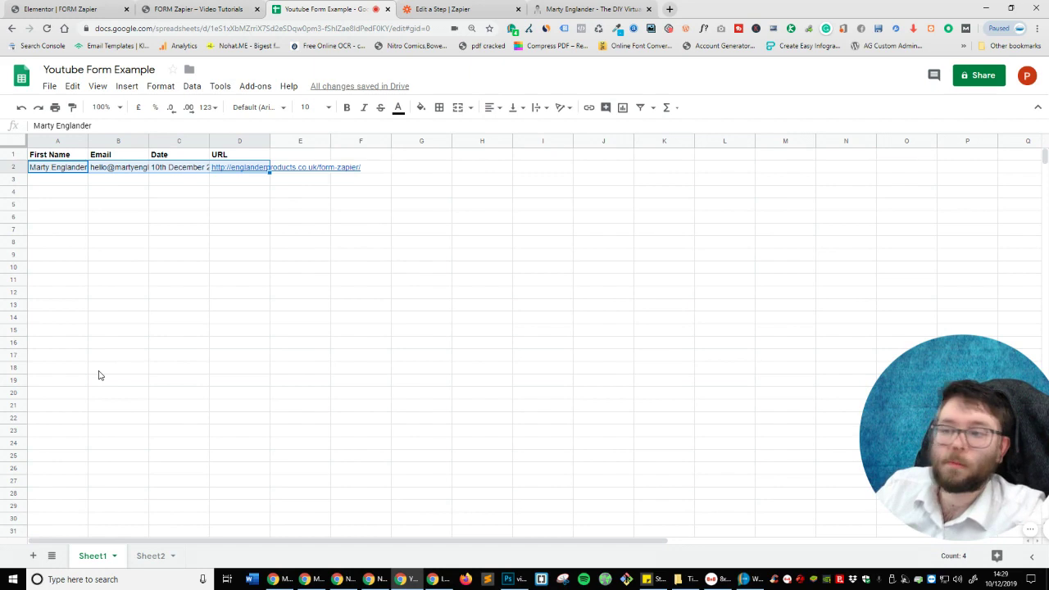
left_click(179, 360)
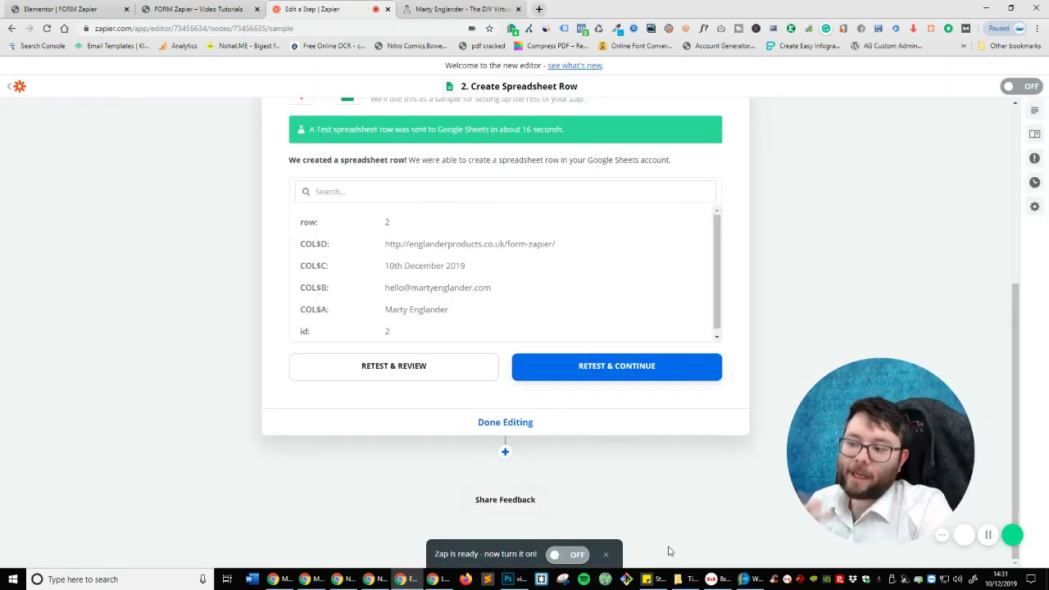
Finish editing the Create Spreadsheet Row step in Zapier, and turn the Zap on before returning to its setup.
left_click(481, 426)
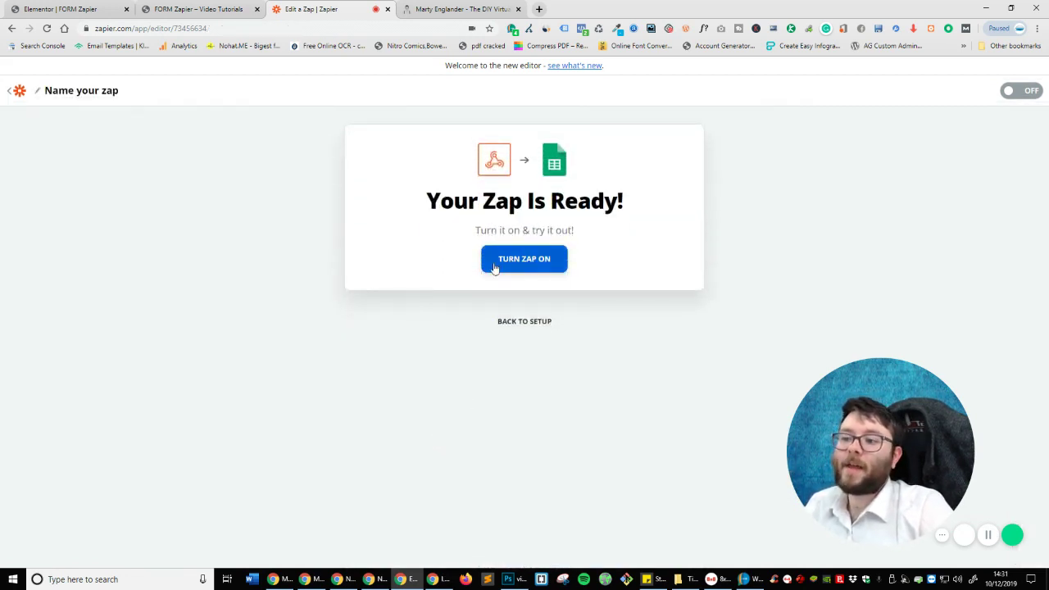
left_click(494, 260)
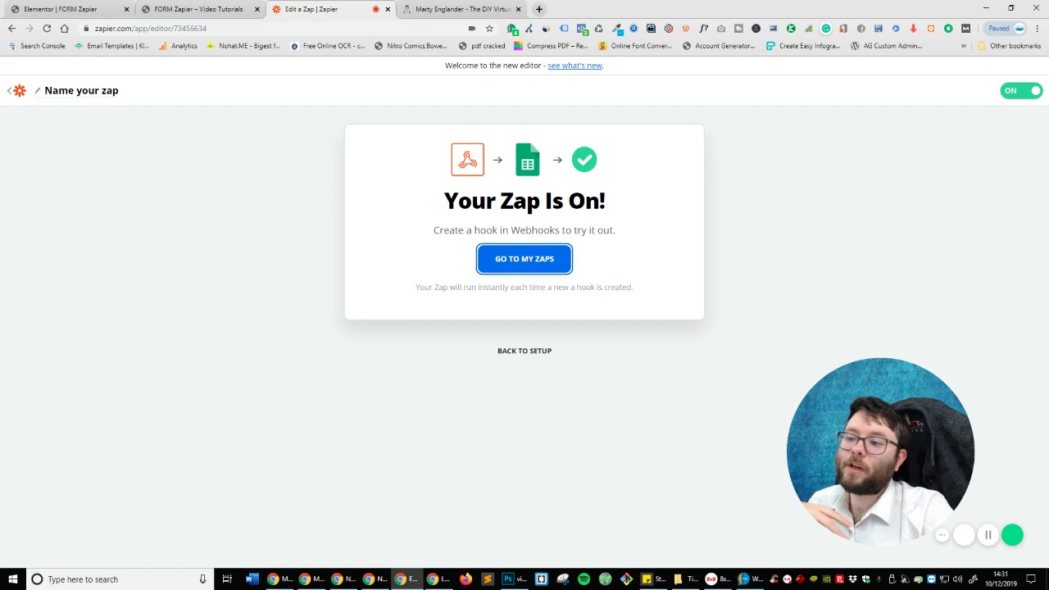
left_click(524, 350)
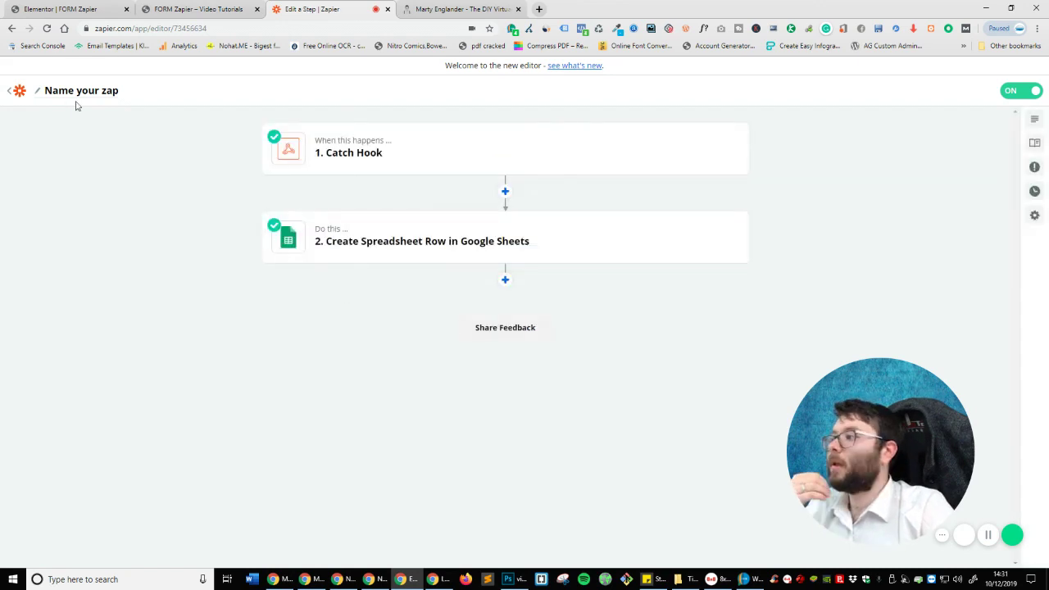
Rename the Zap as Youtube Example.
left_click(49, 105)
left_click(81, 123)
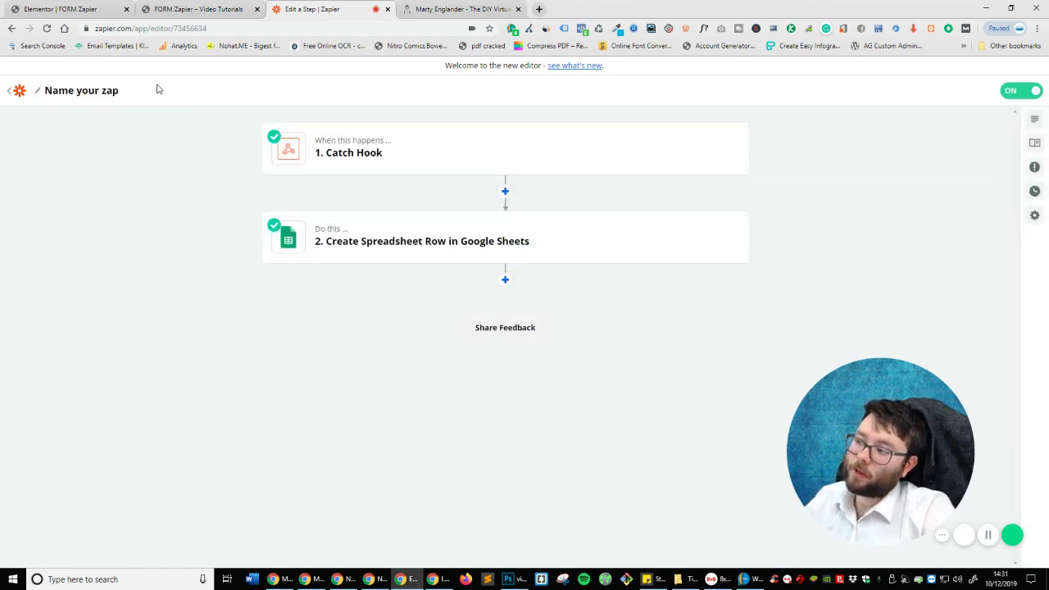
left_click(88, 96)
type("Youtube")
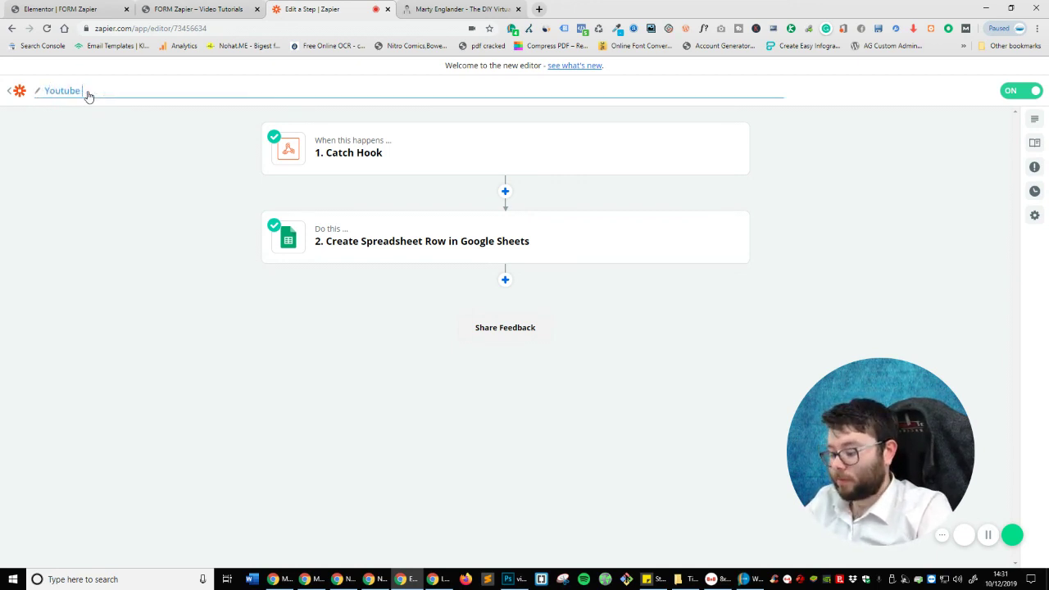
type(" Example")
key("Return")
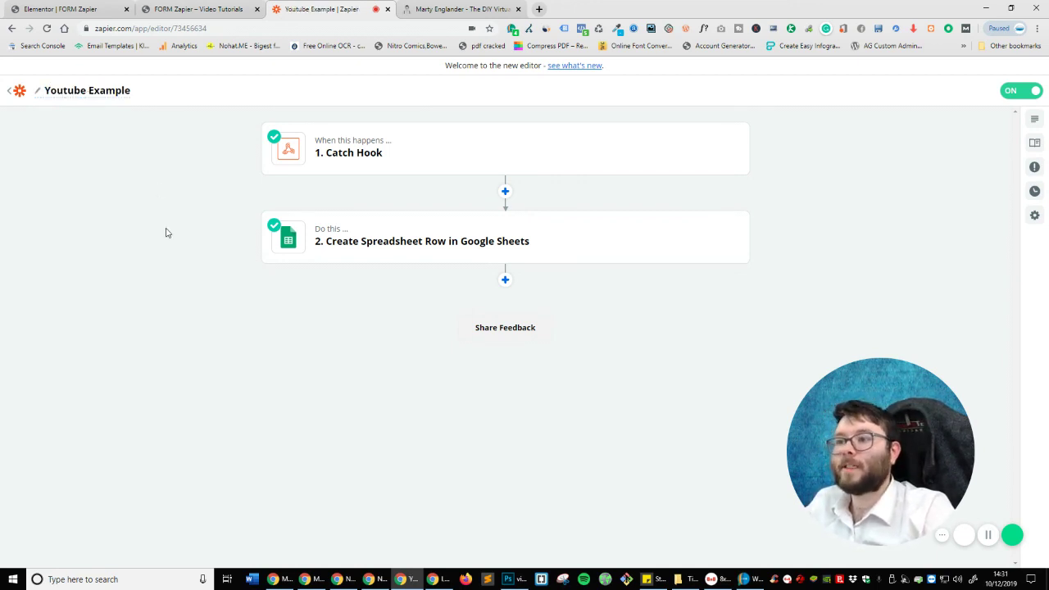
Open the task history of the Youtube Example Zap from the Zap list and turn Autoreplay on.
left_click(18, 94)
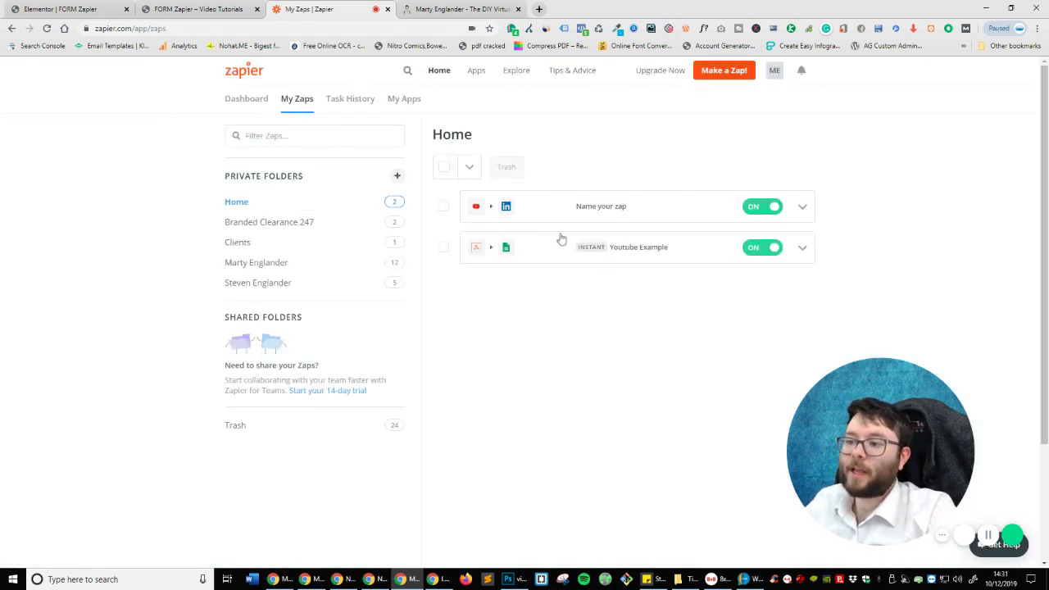
left_click(803, 250)
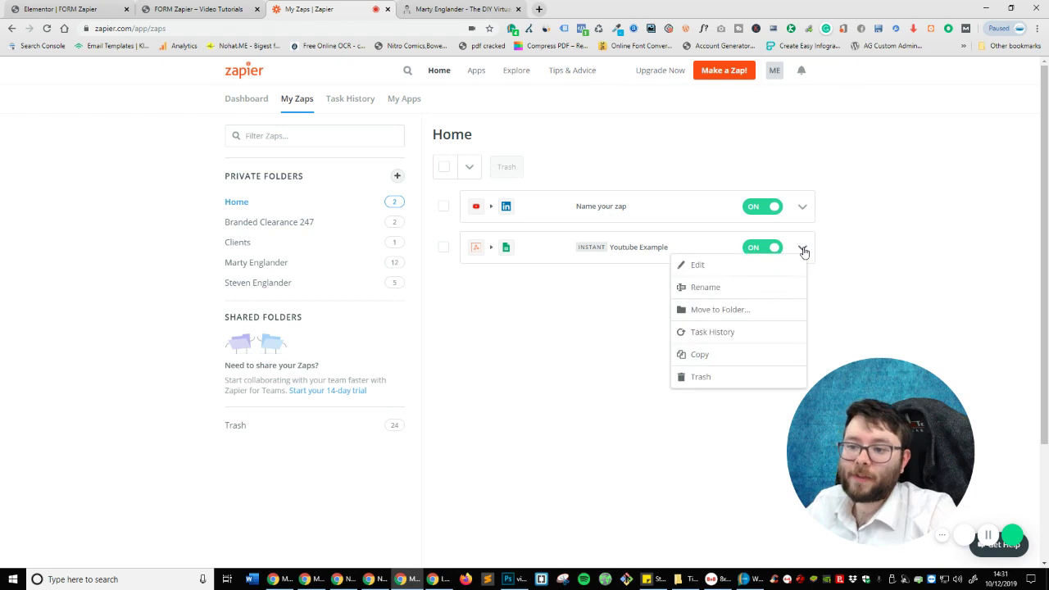
left_click(727, 339)
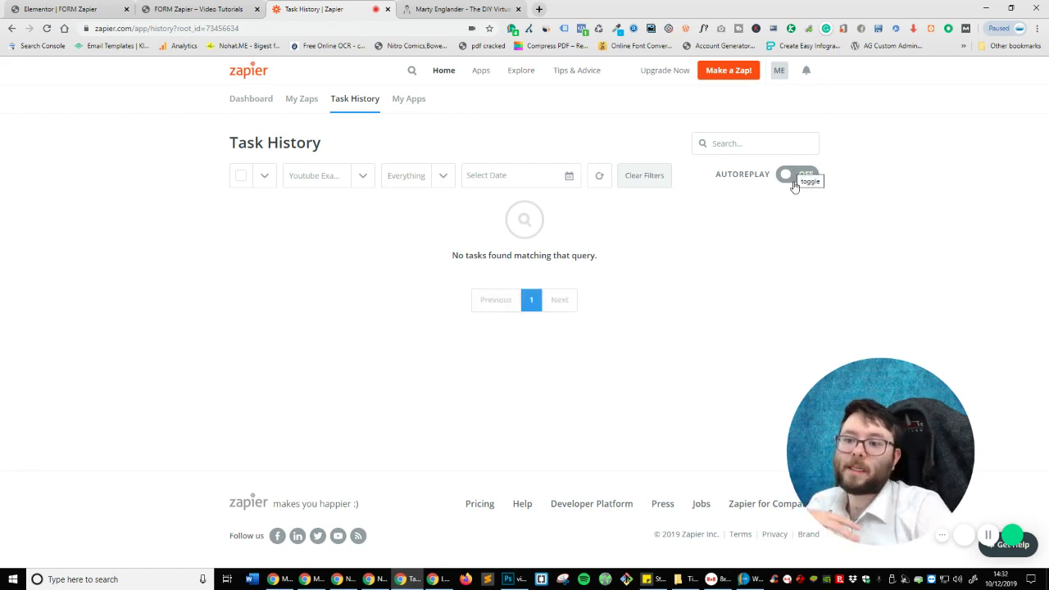
left_click(796, 179)
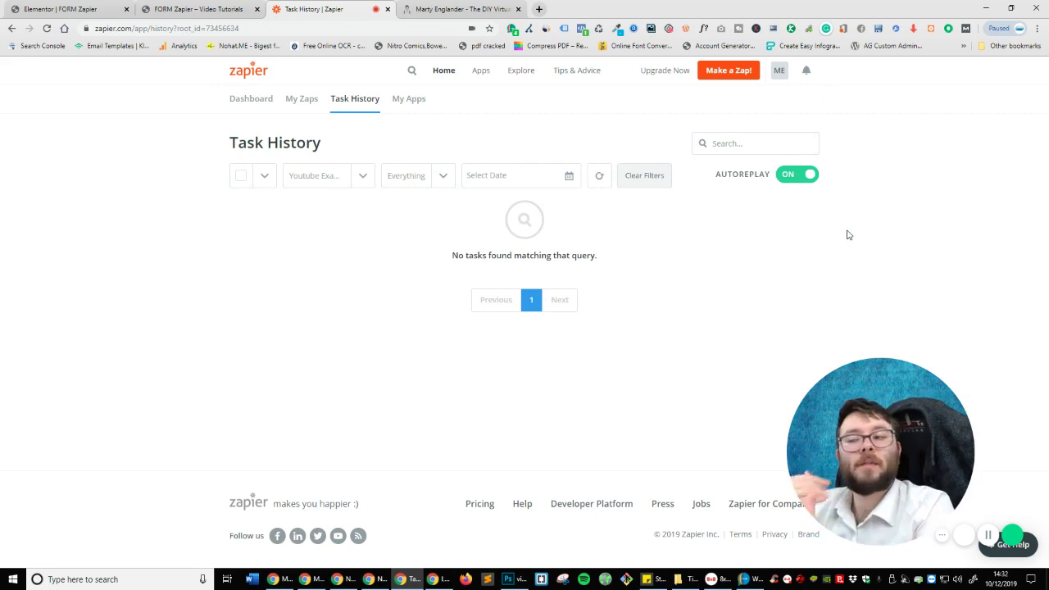
mouse_move(810, 382)
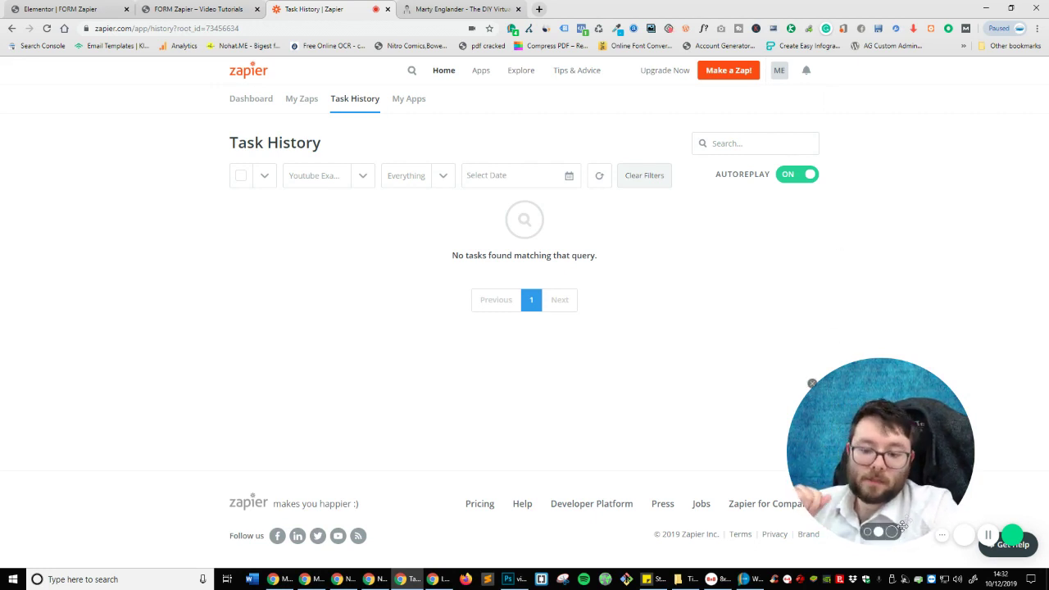